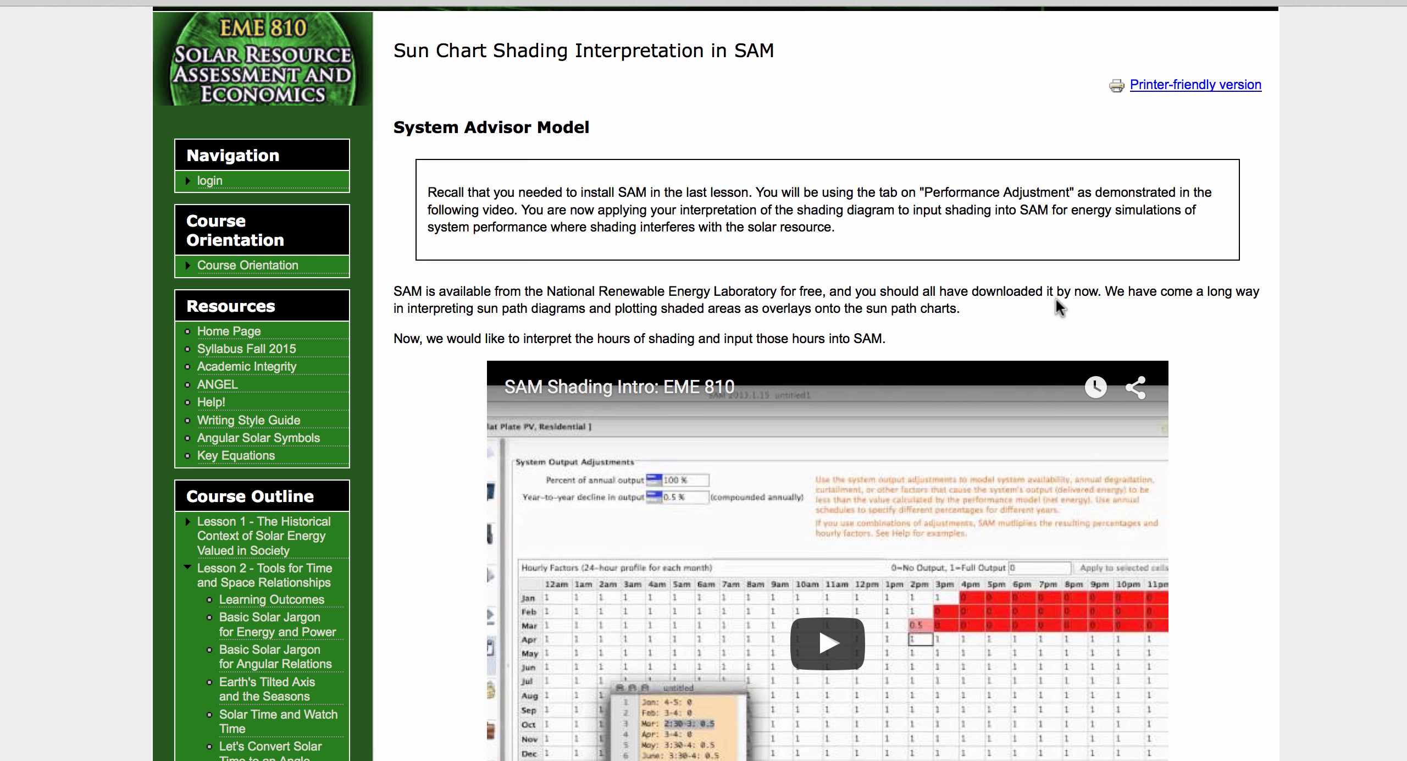
Step: Switch from the course web page to the System Advisor Model (SAM) application
key(super+Tab)
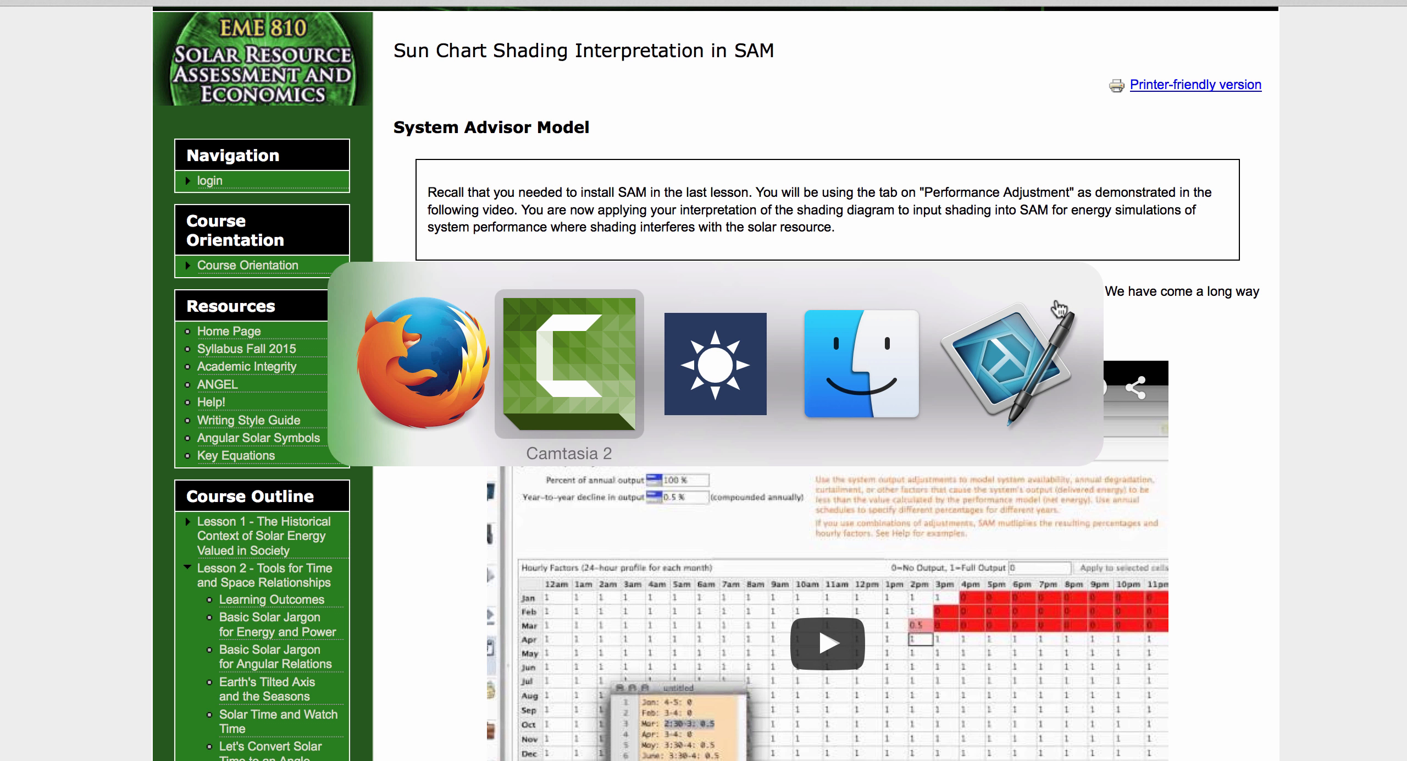
key(super+Tab)
key(super+Tab)
key(super+Tab)
key(super+Tab)
key(super+Tab)
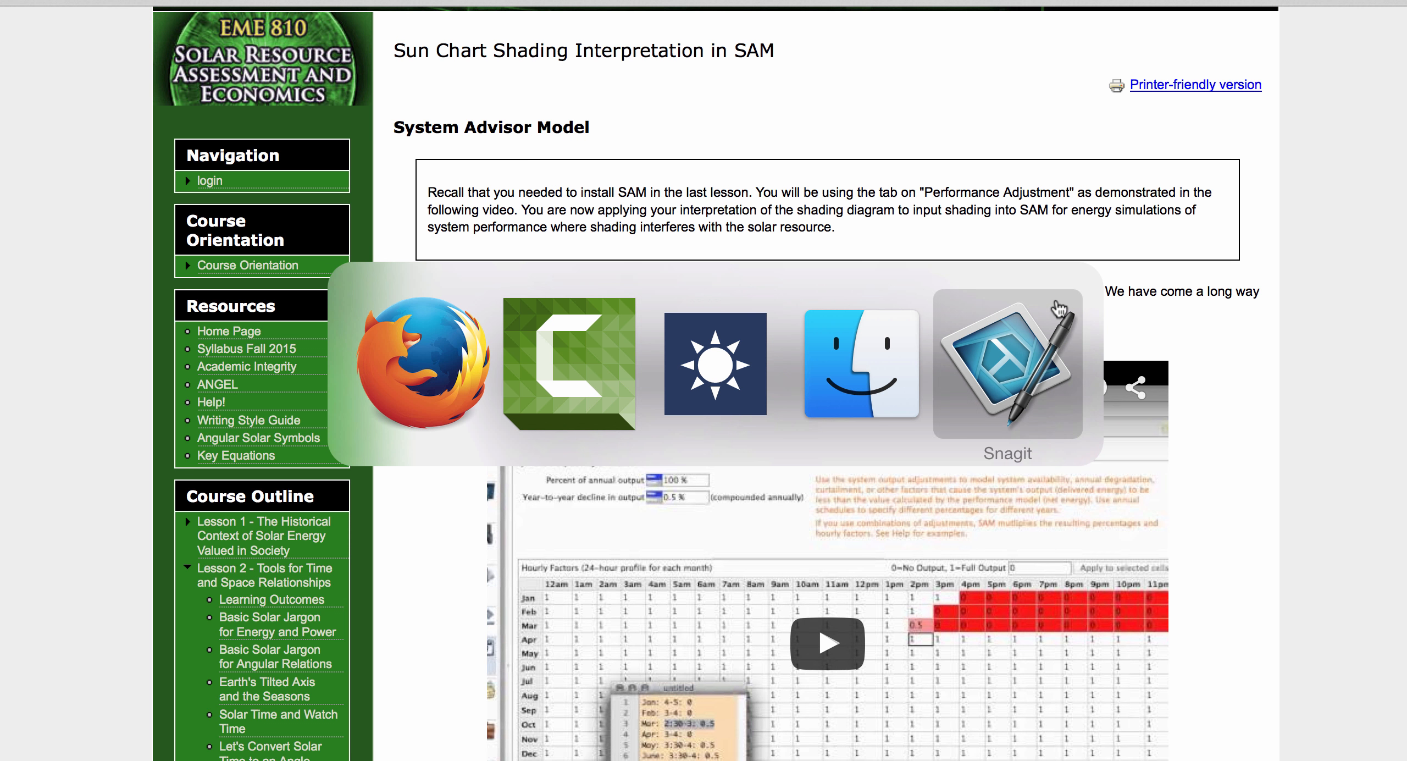
key(super+Tab)
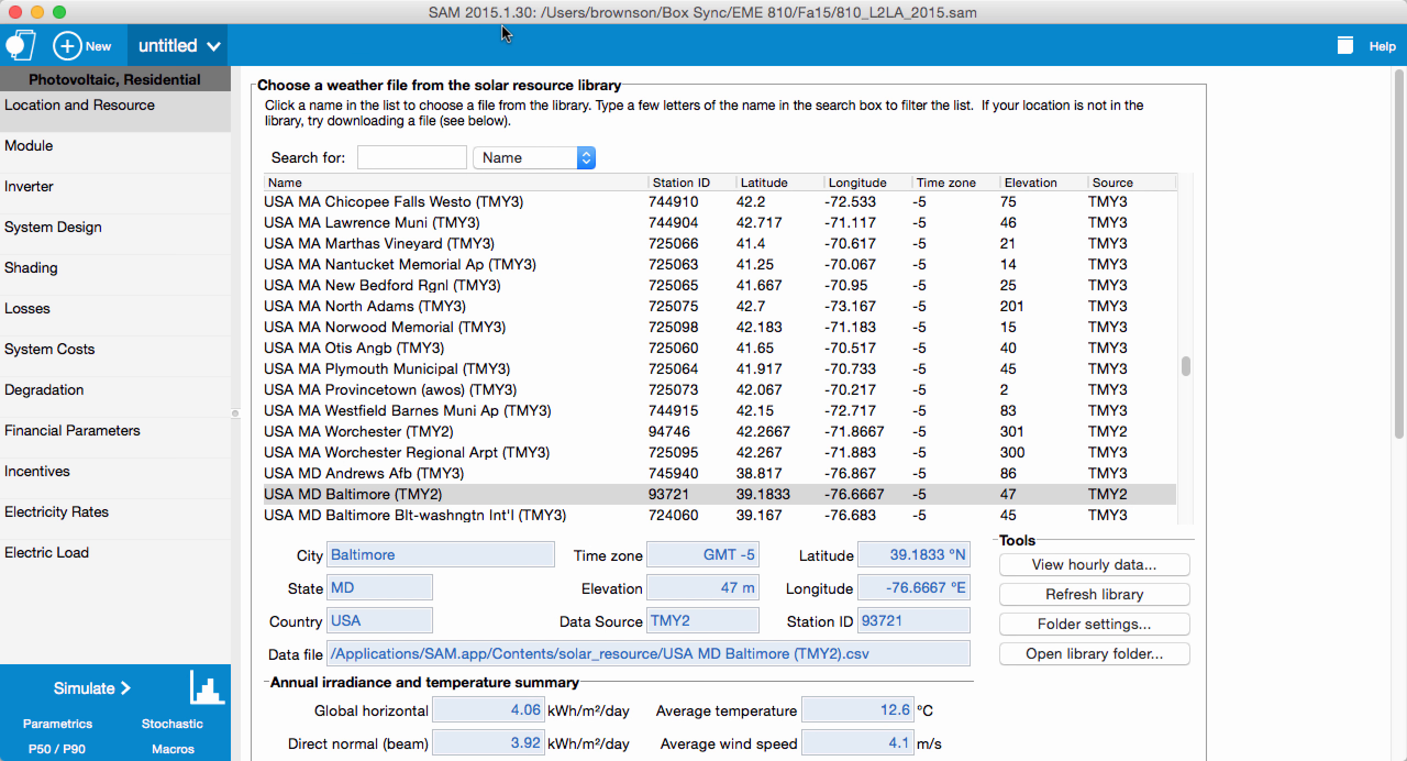
Step: Open the external shading data for Subarray 1 and enable month by hour beam irradiance shading losses
click(79, 273)
click(81, 309)
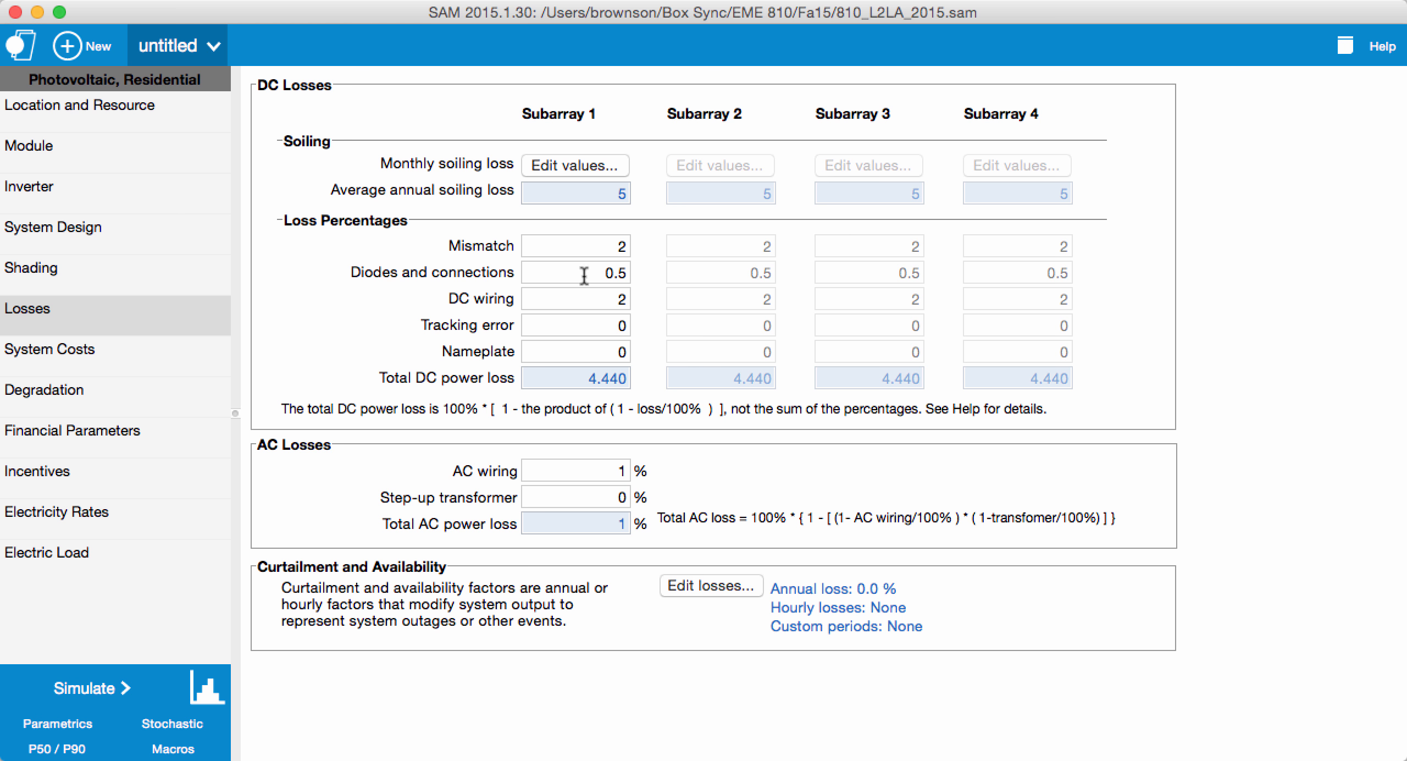
click(25, 275)
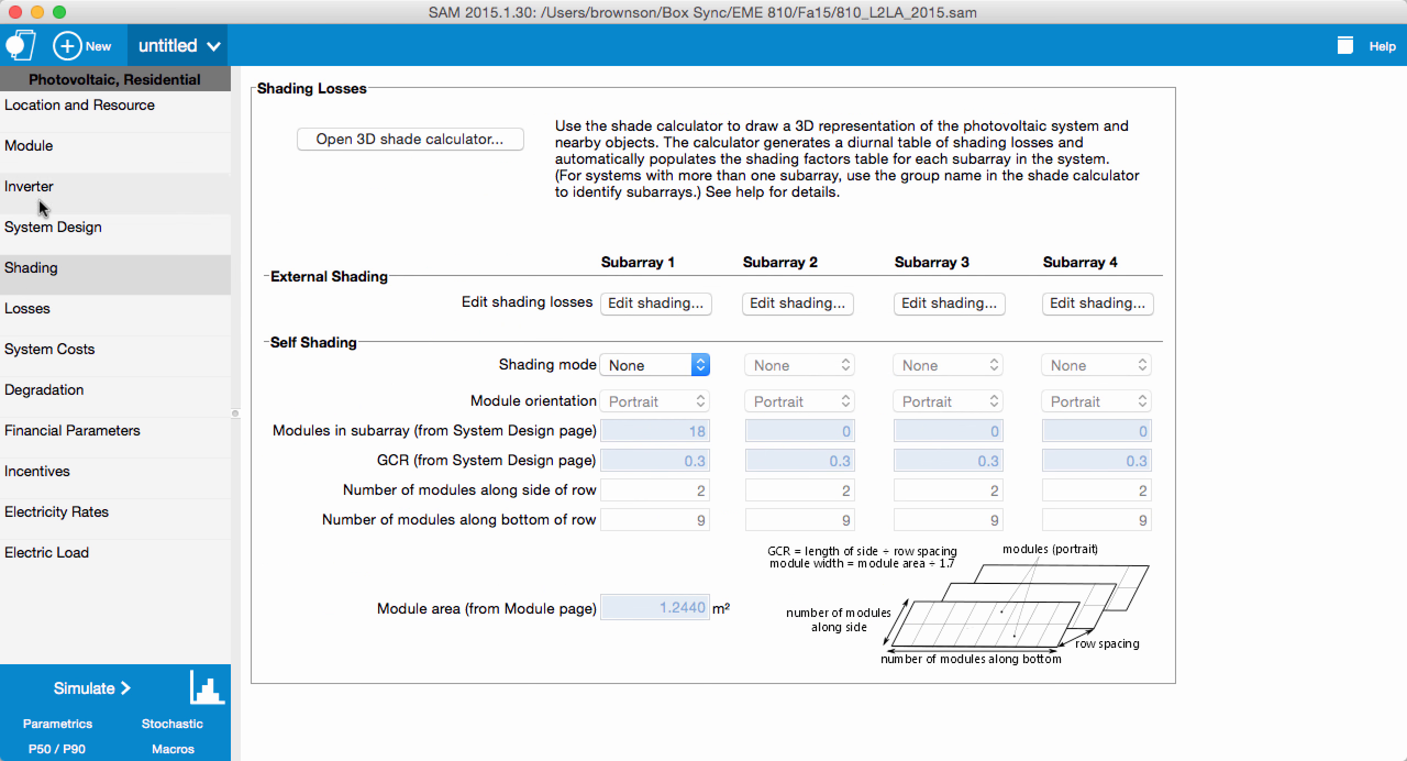
click(84, 100)
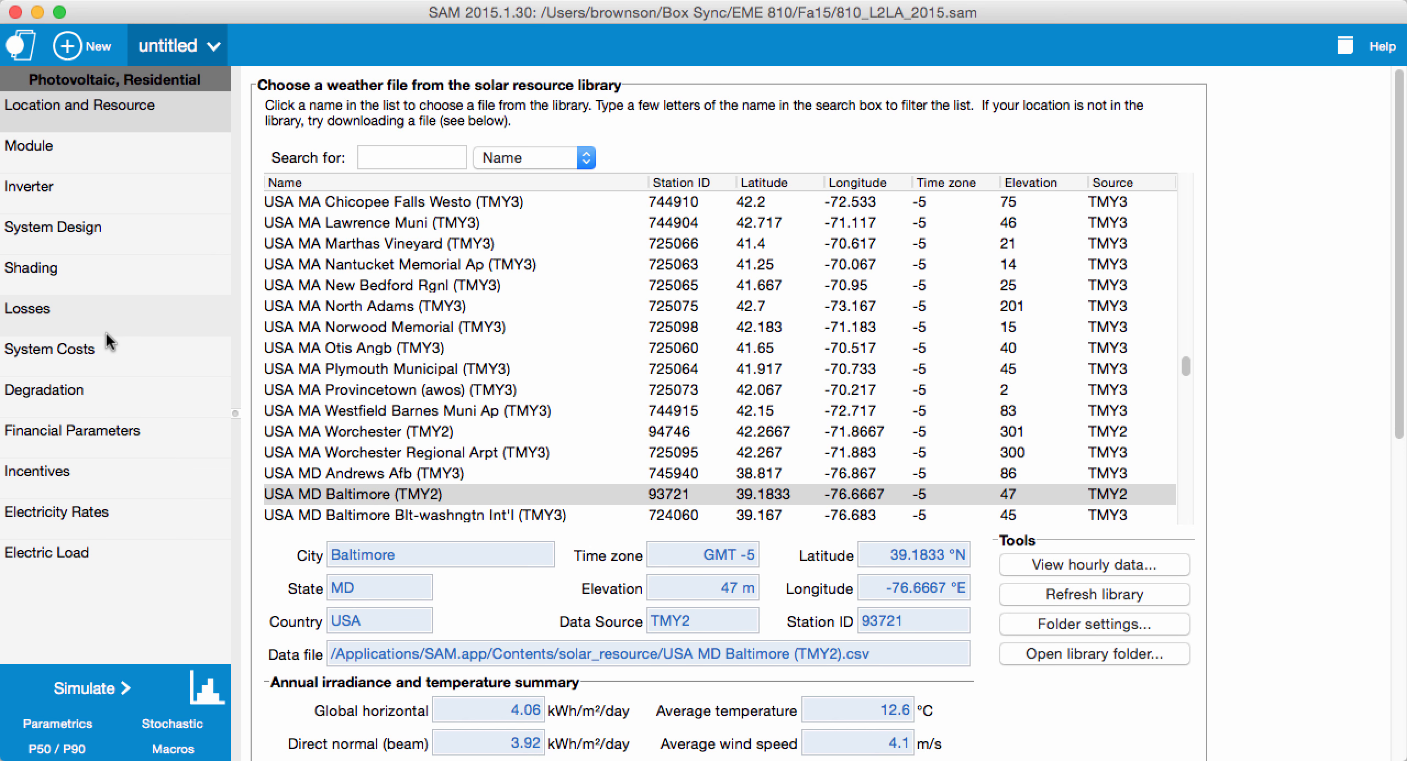
click(109, 278)
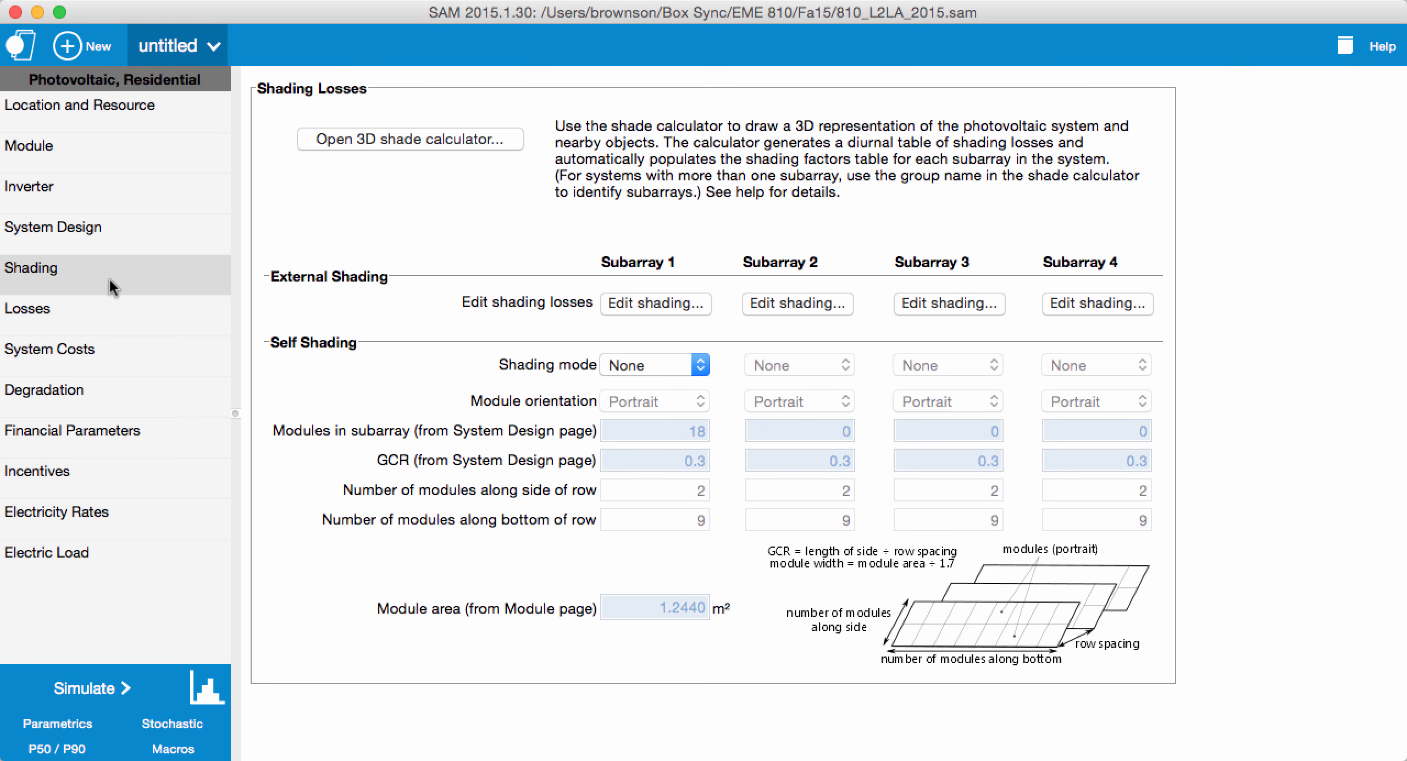
click(644, 302)
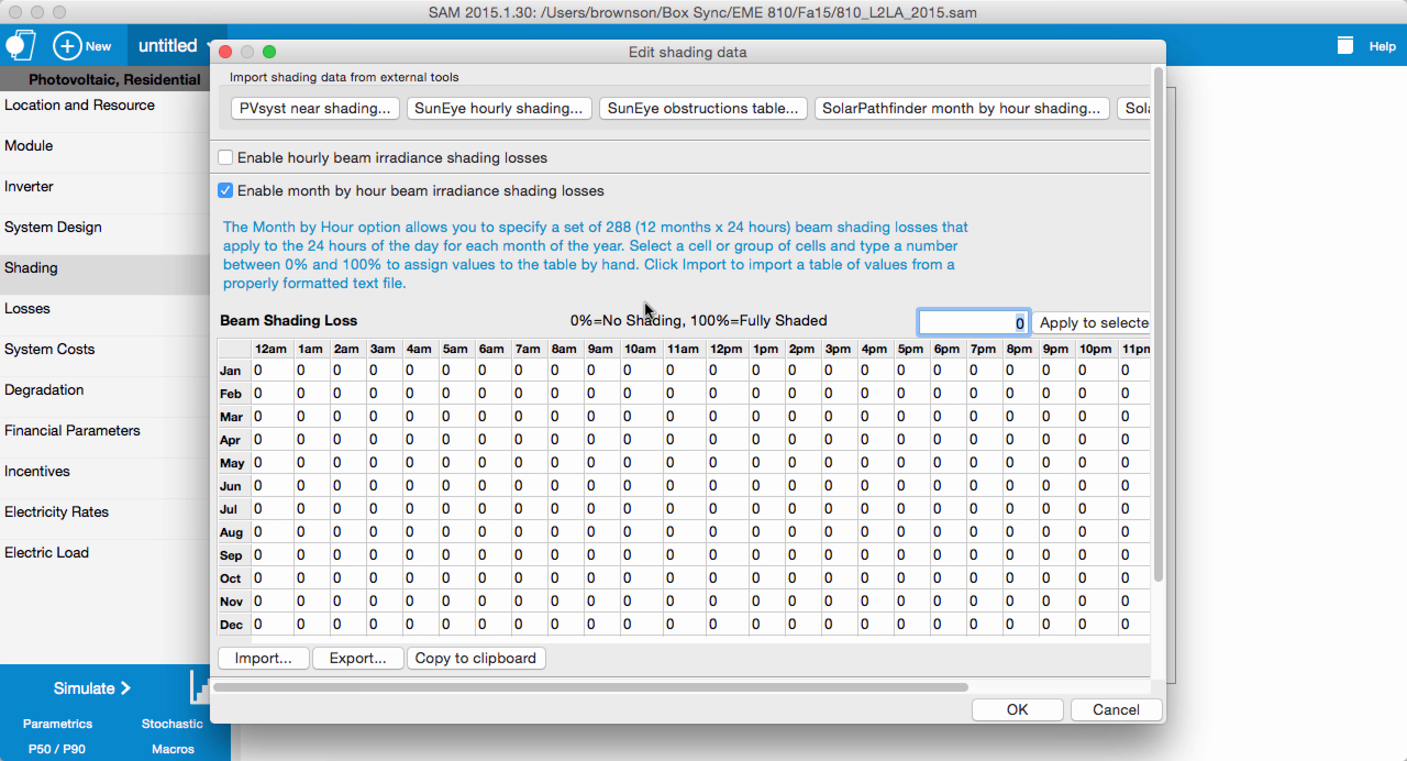
click(225, 190)
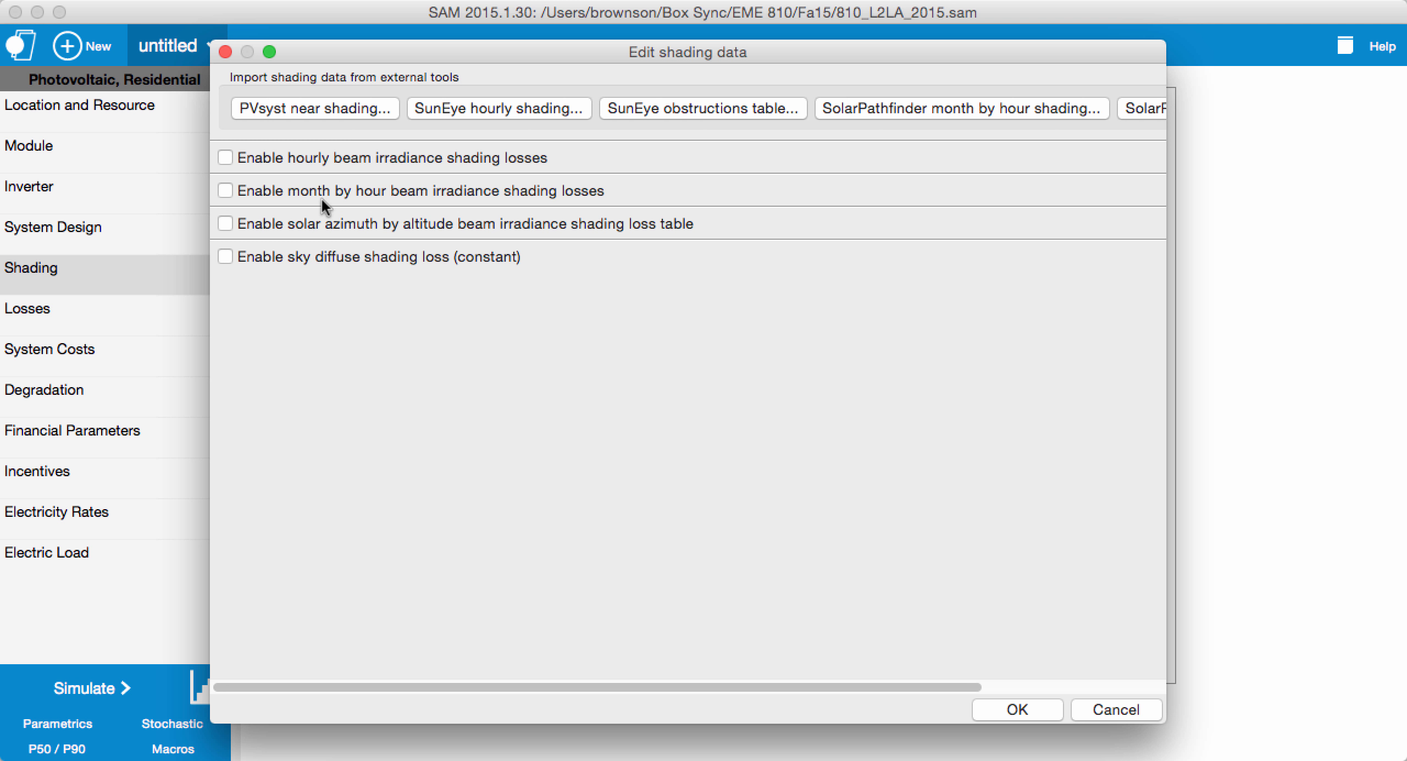
click(225, 190)
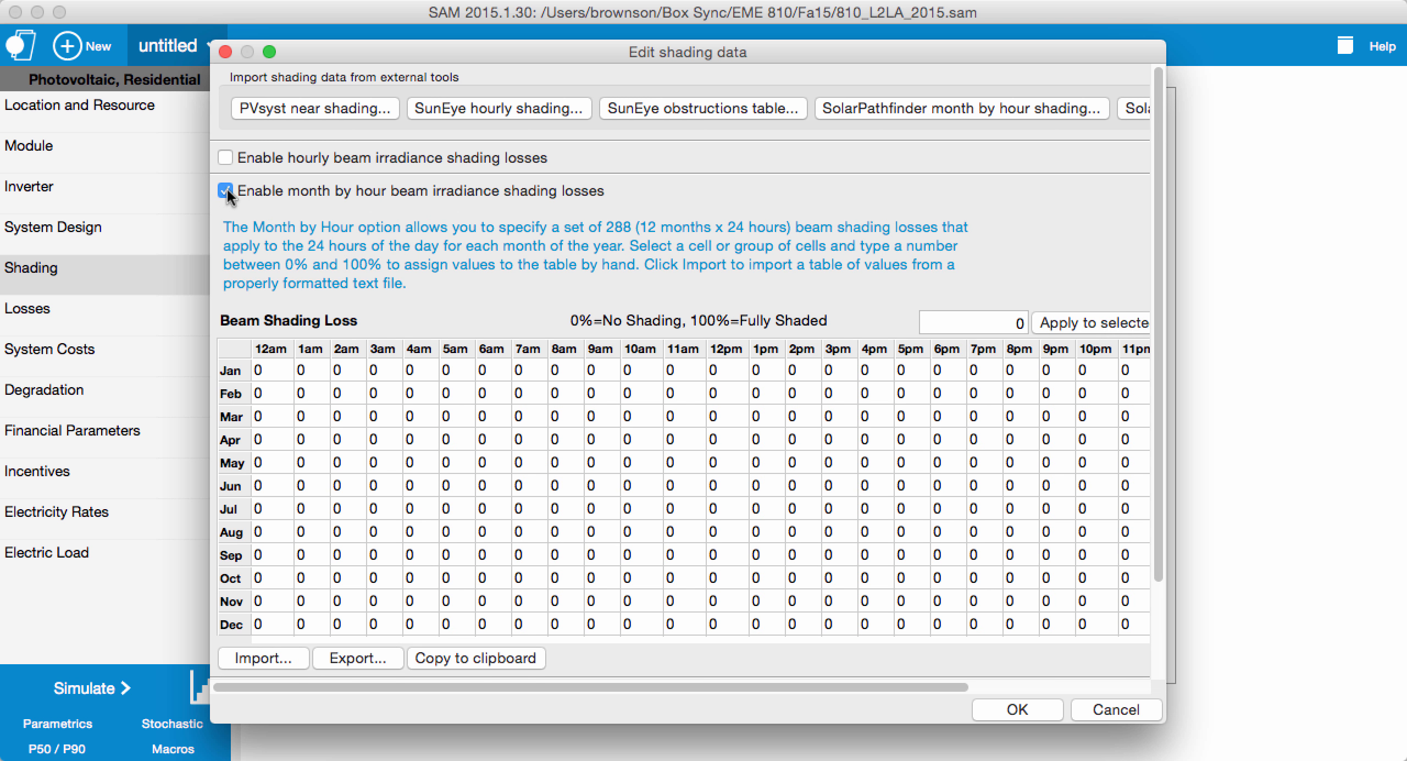
scroll(758, 293, down, 2)
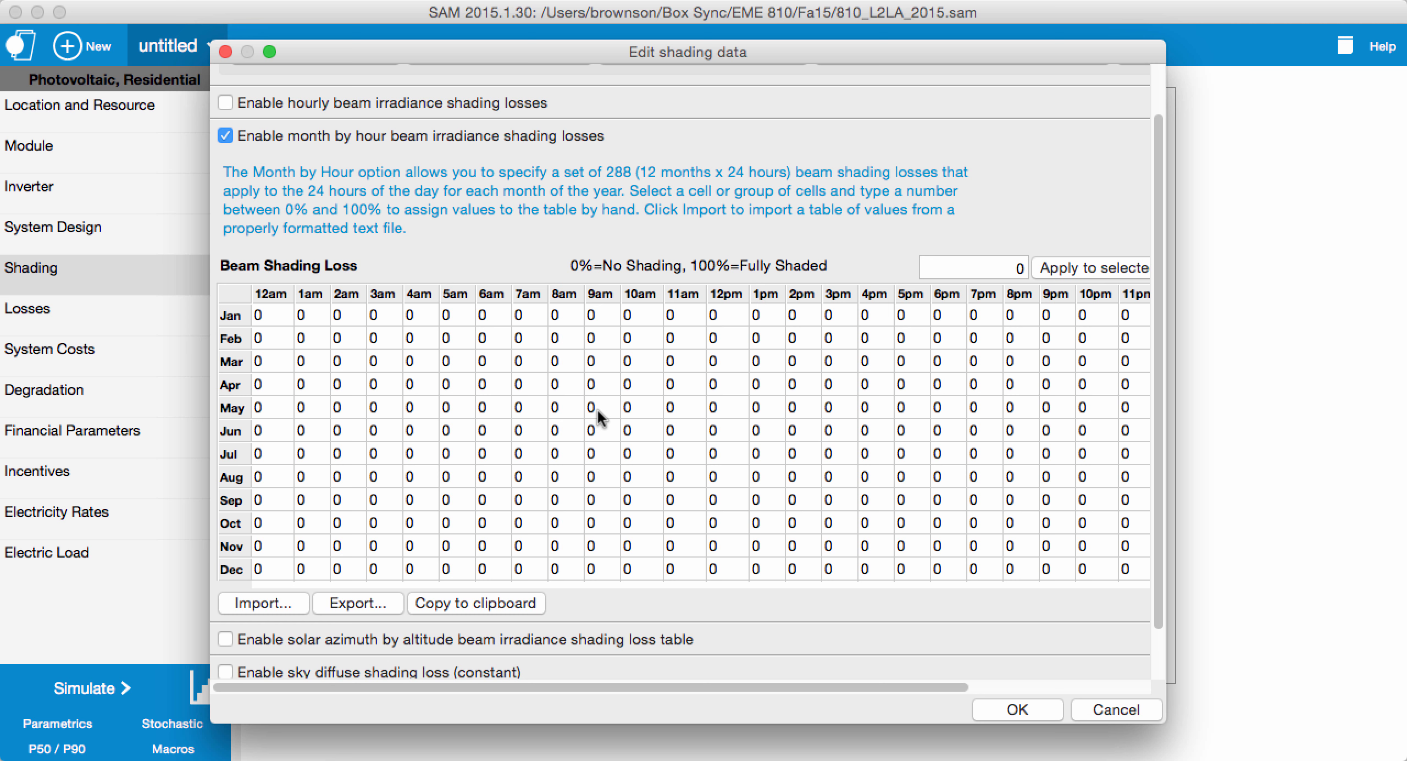
Step: Set the May beam shading loss to 100% for the hours from 9am to 3pm
drag(596, 410, 738, 406)
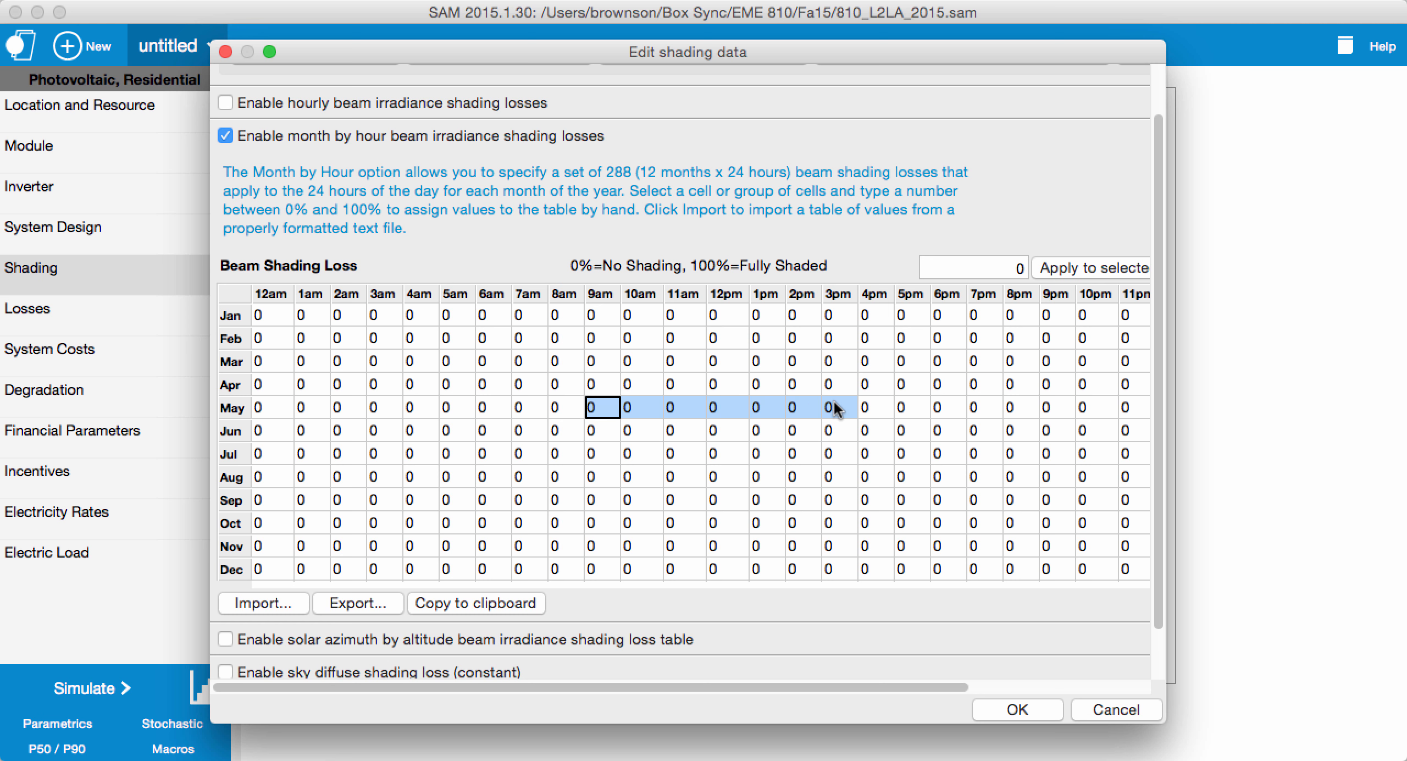
click(1019, 269)
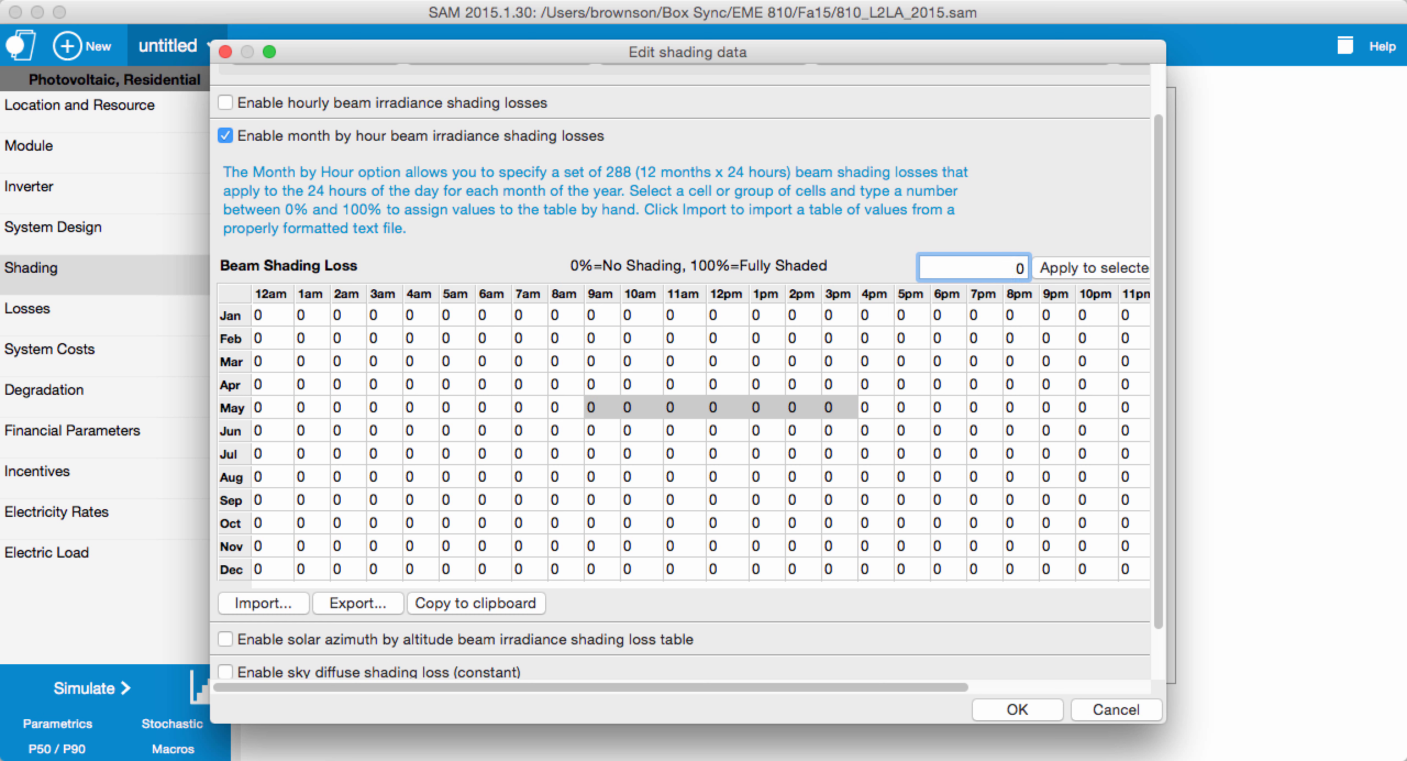
text(100)
click(1084, 268)
click(694, 433)
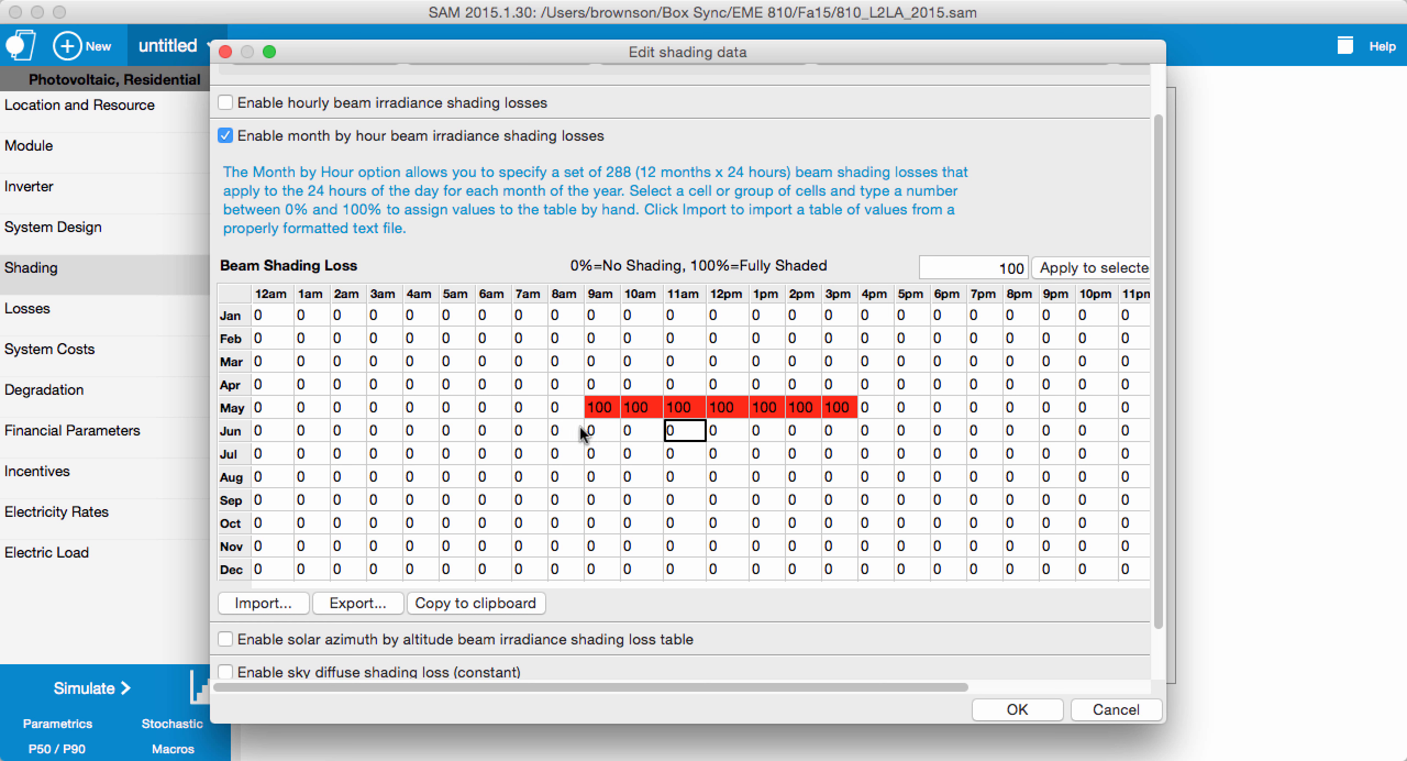
Step: Set the beam shading loss to 100% for June and July from 8am to 4pm, and for August from 9am to 3pm
drag(563, 434, 796, 455)
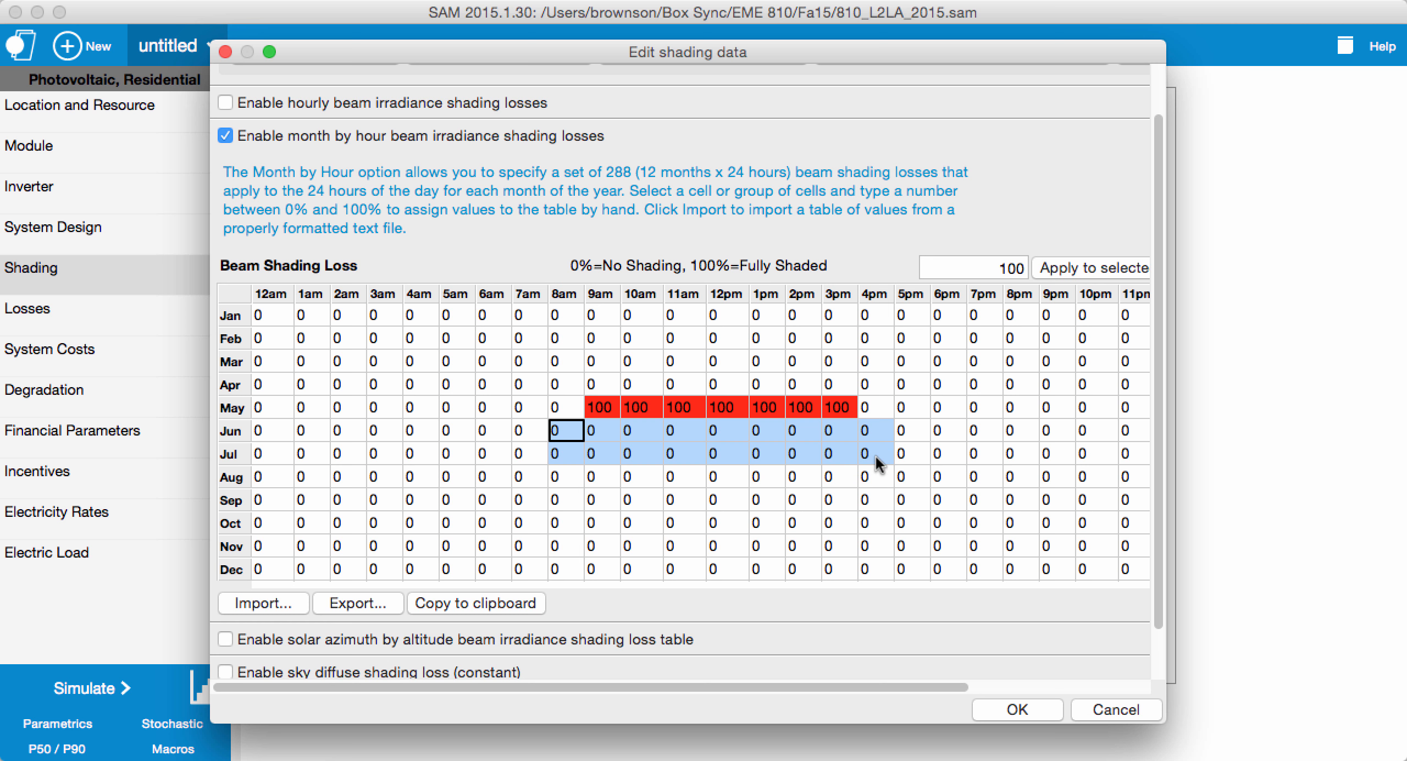
click(1076, 268)
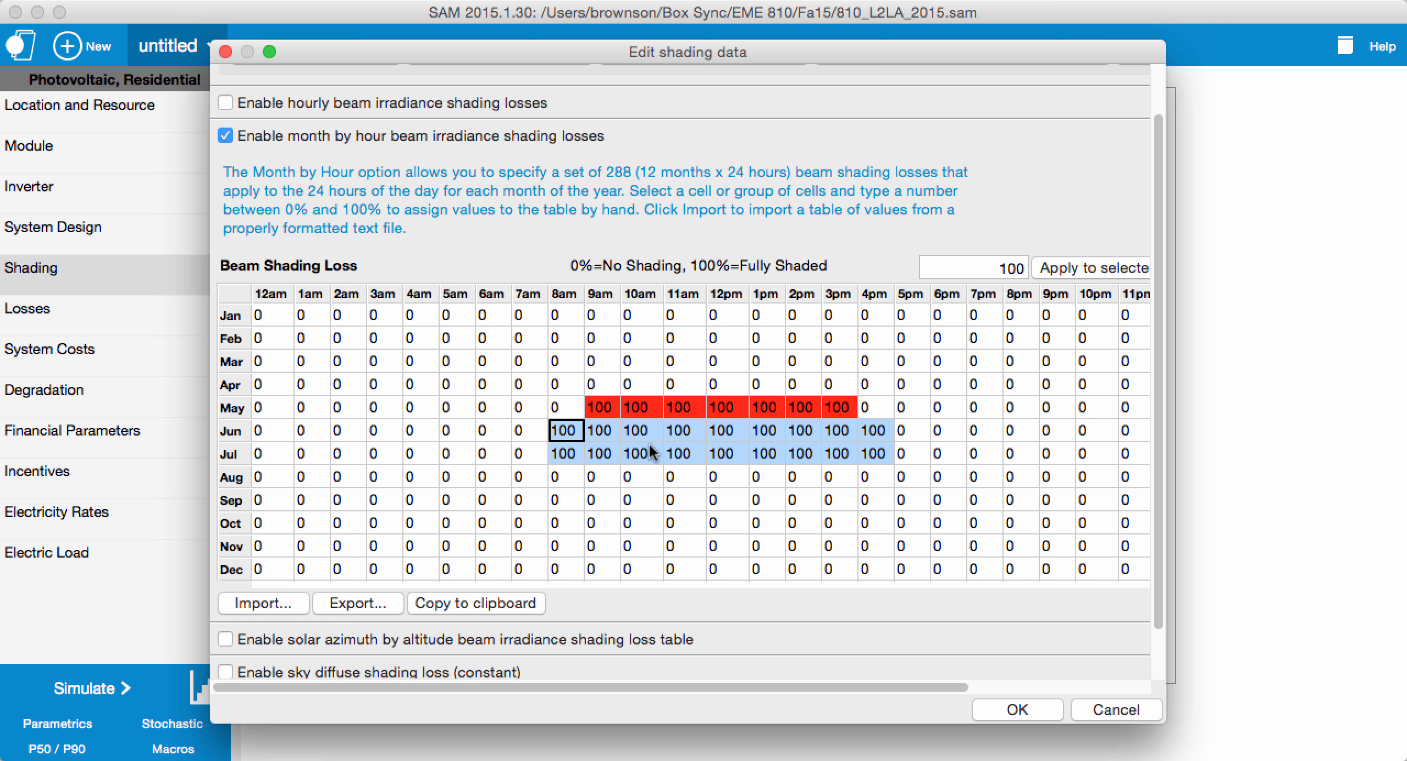
drag(598, 479, 835, 482)
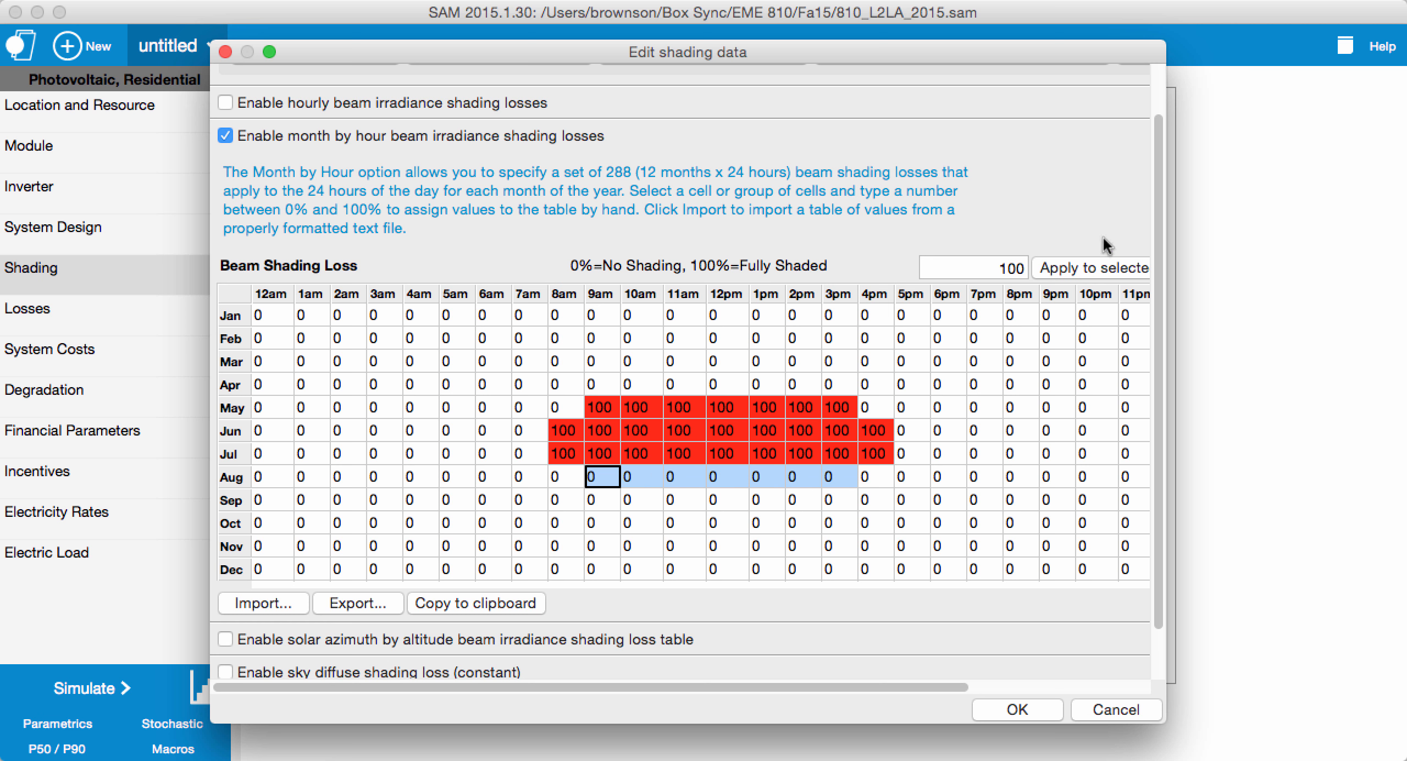
click(1104, 269)
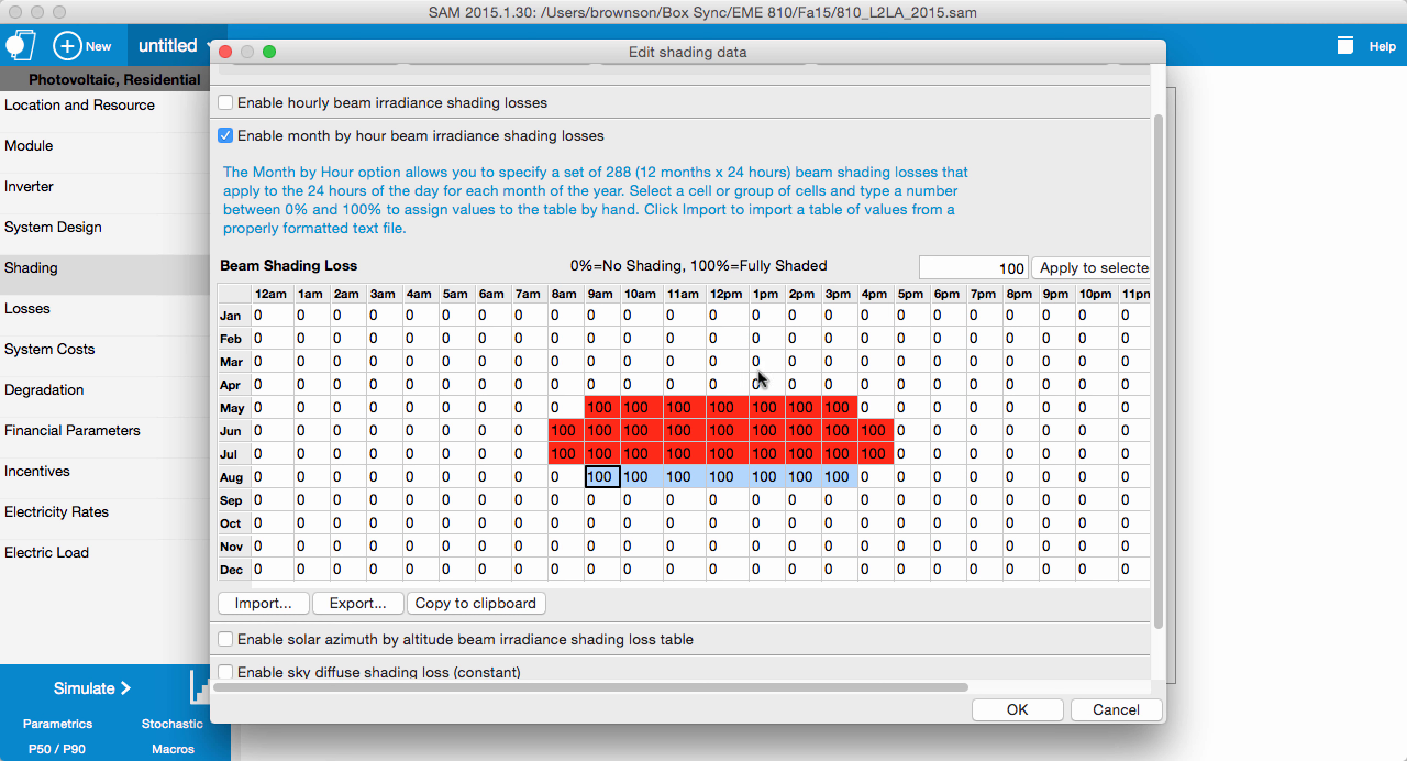
Step: Reduce the 4pm beam shading loss to 50% in June and July
click(891, 432)
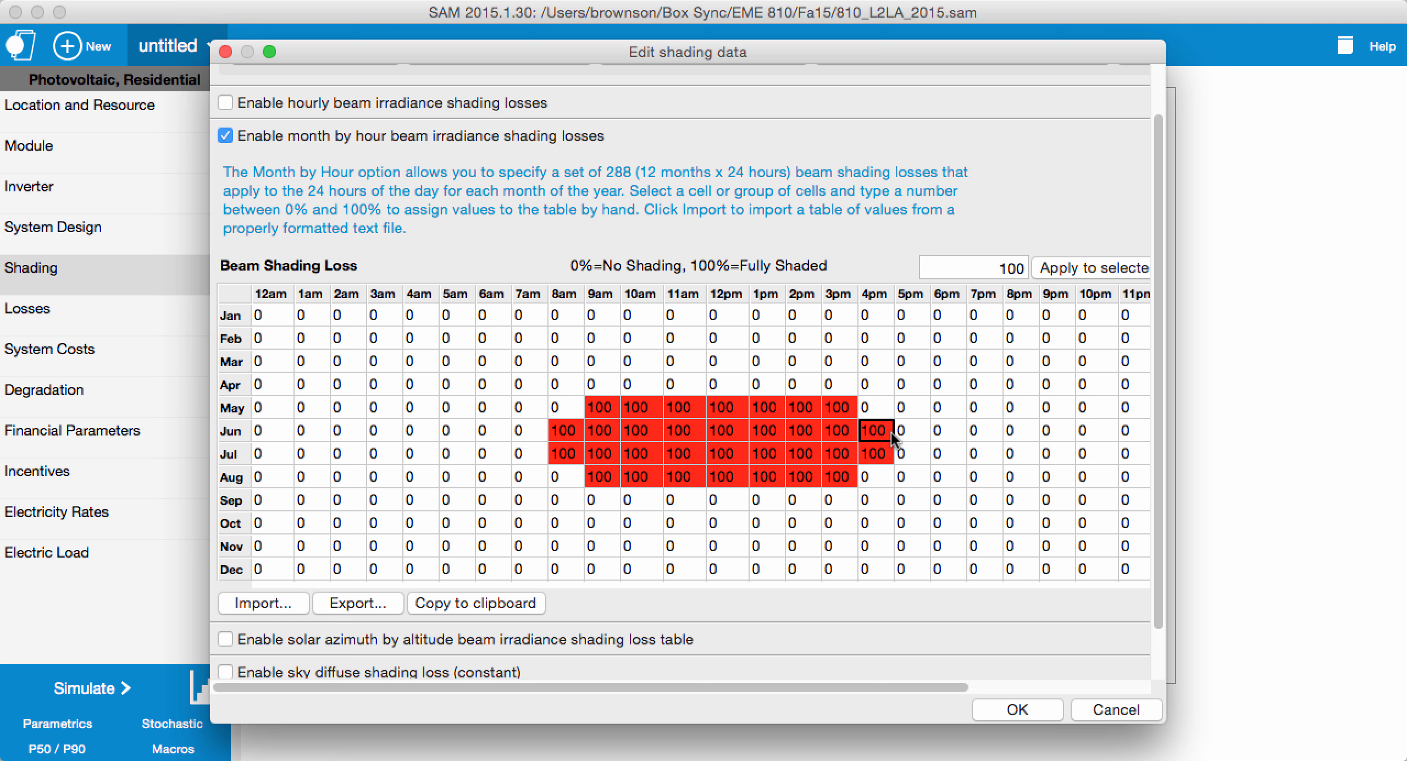
text(50)
key(Return)
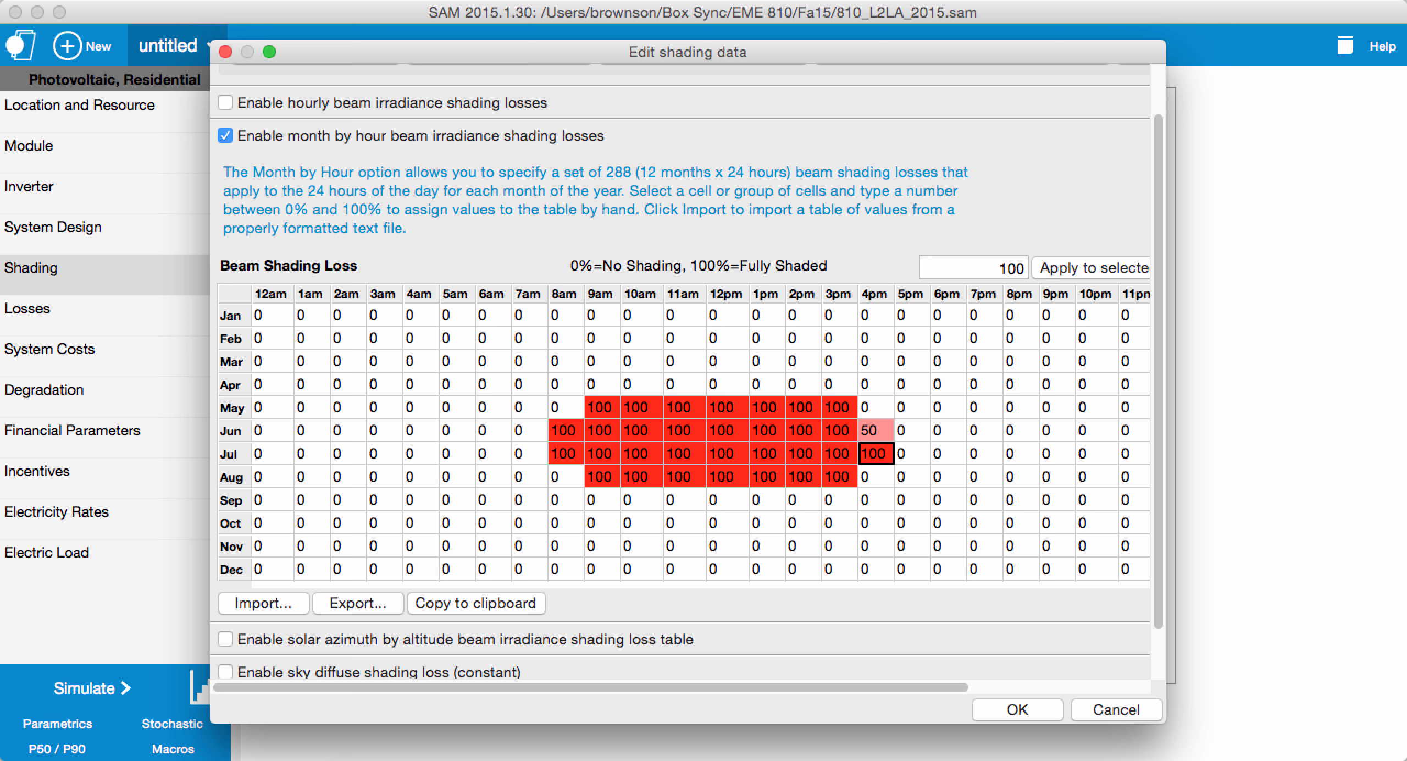
text(50)
key(Return)
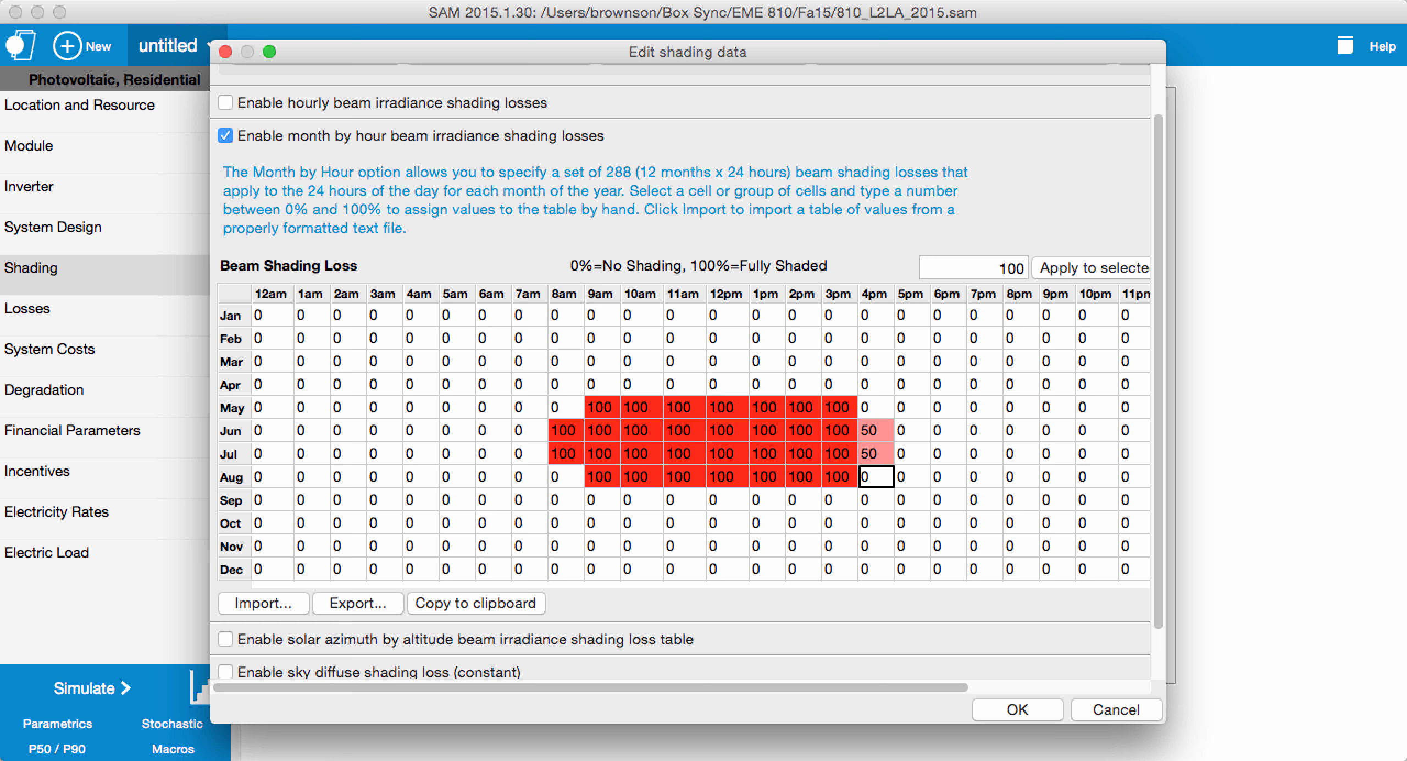
Step: Reduce the 8am beam shading loss to 50% in June and July
click(542, 438)
click(561, 434)
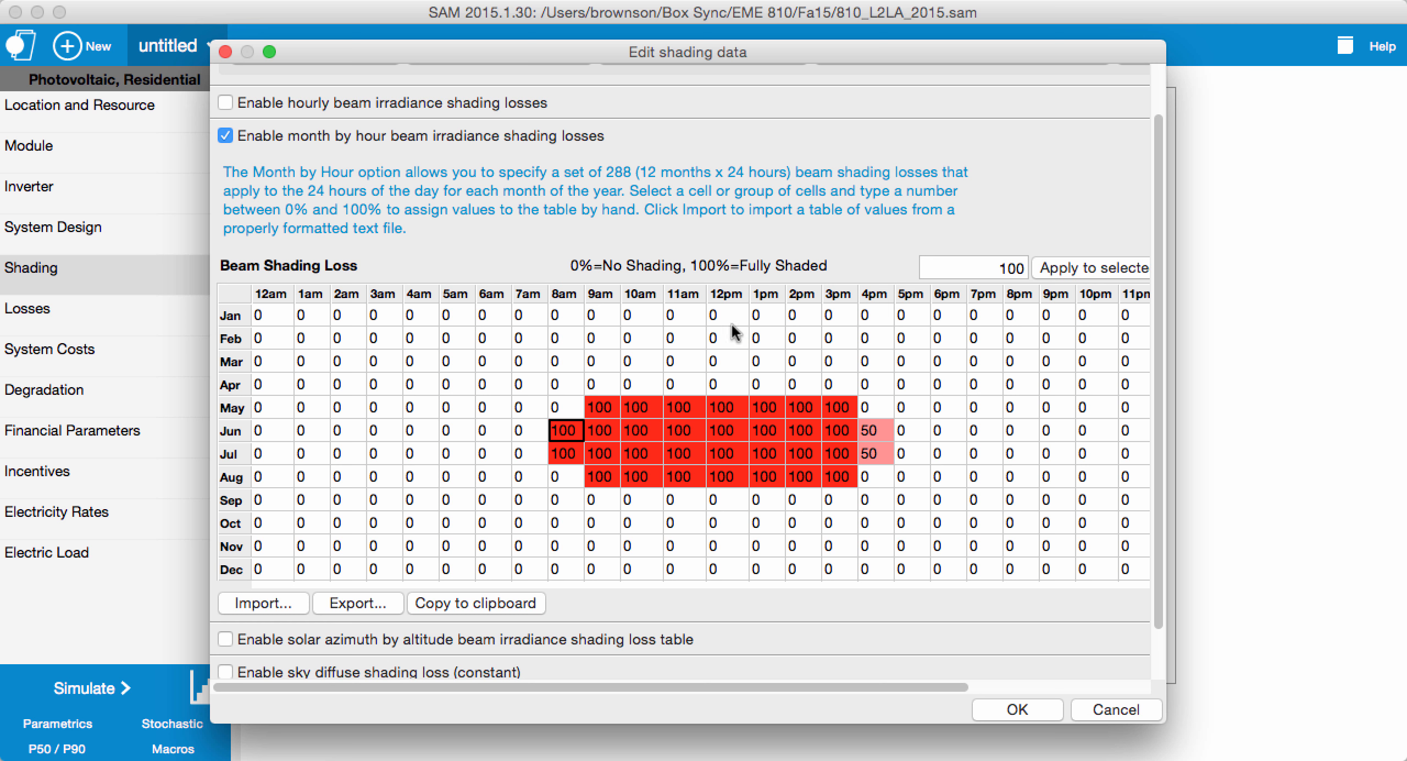
double_click(1006, 268)
text(50)
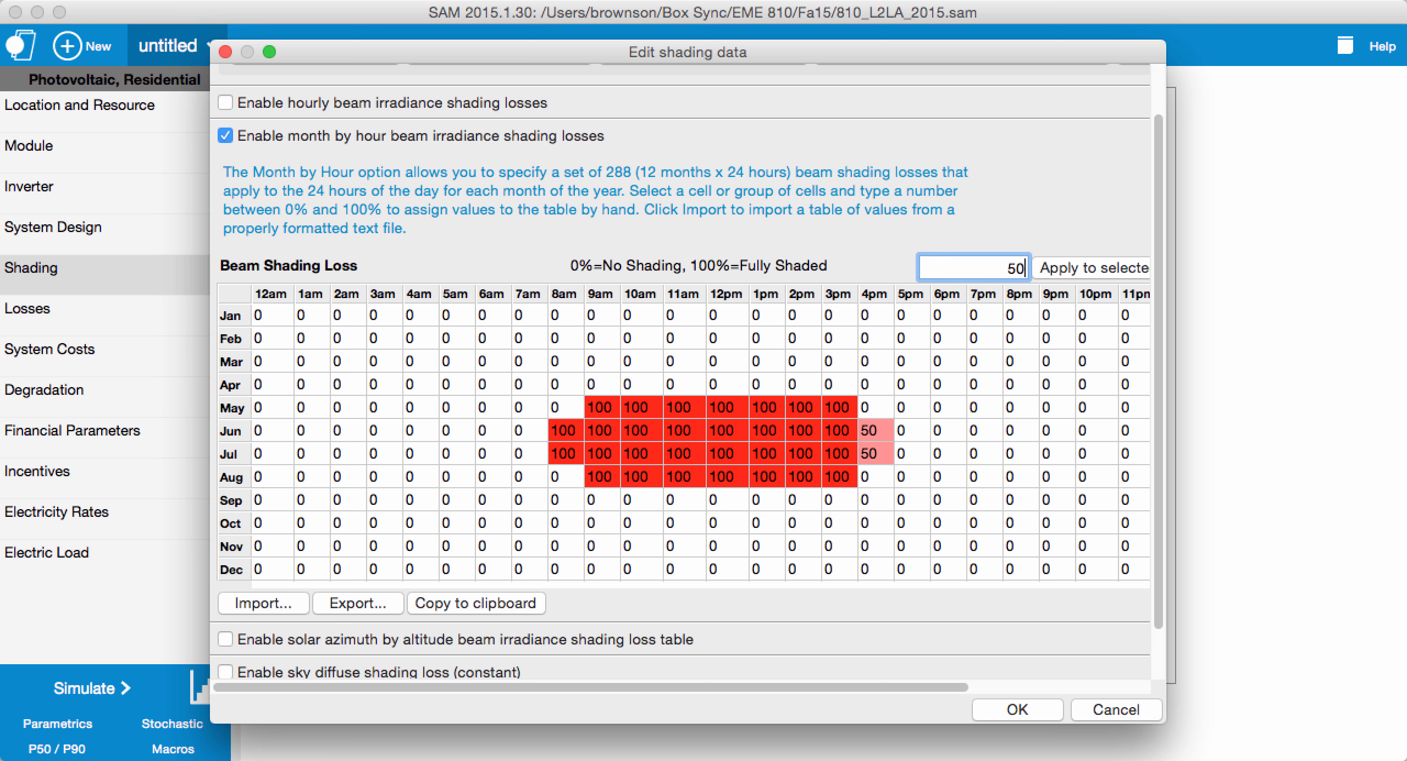
click(1106, 268)
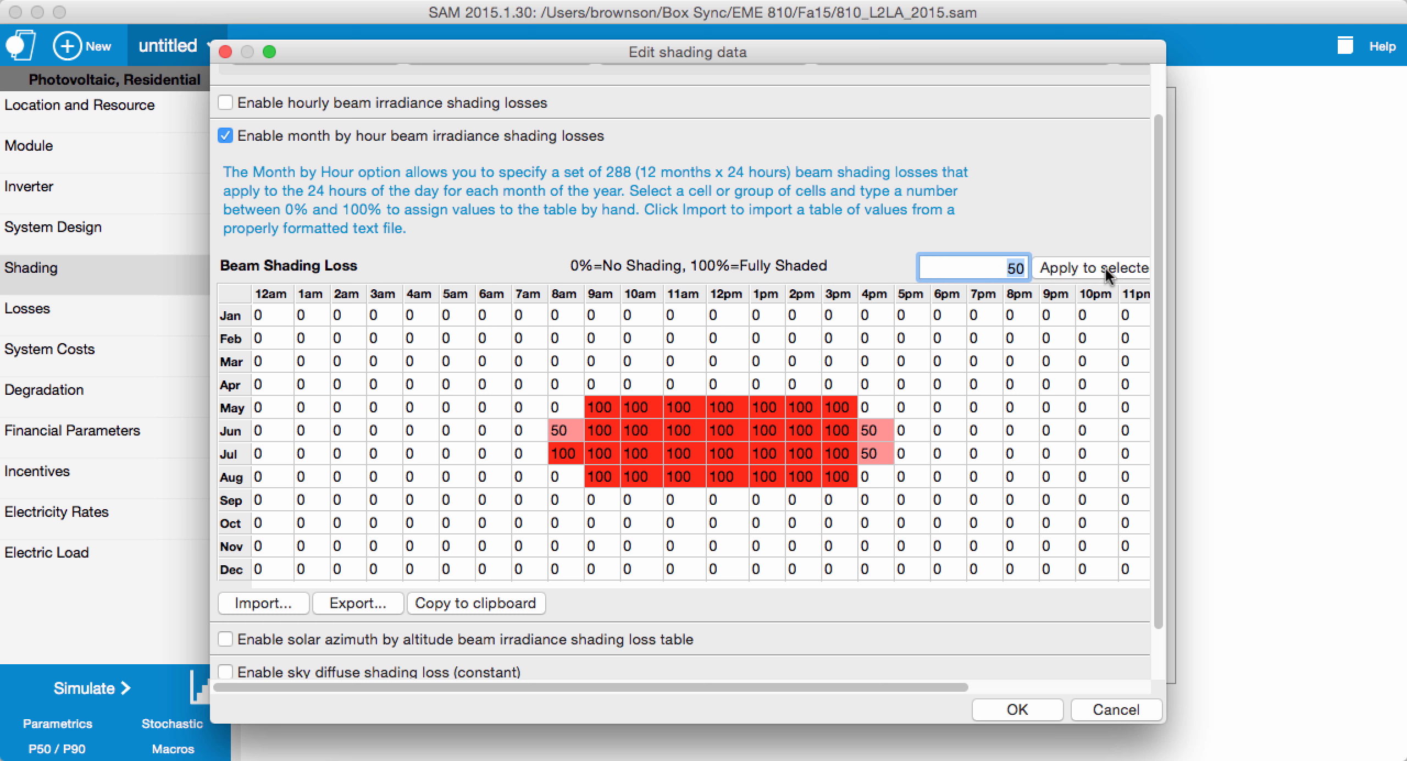
click(566, 455)
click(1061, 267)
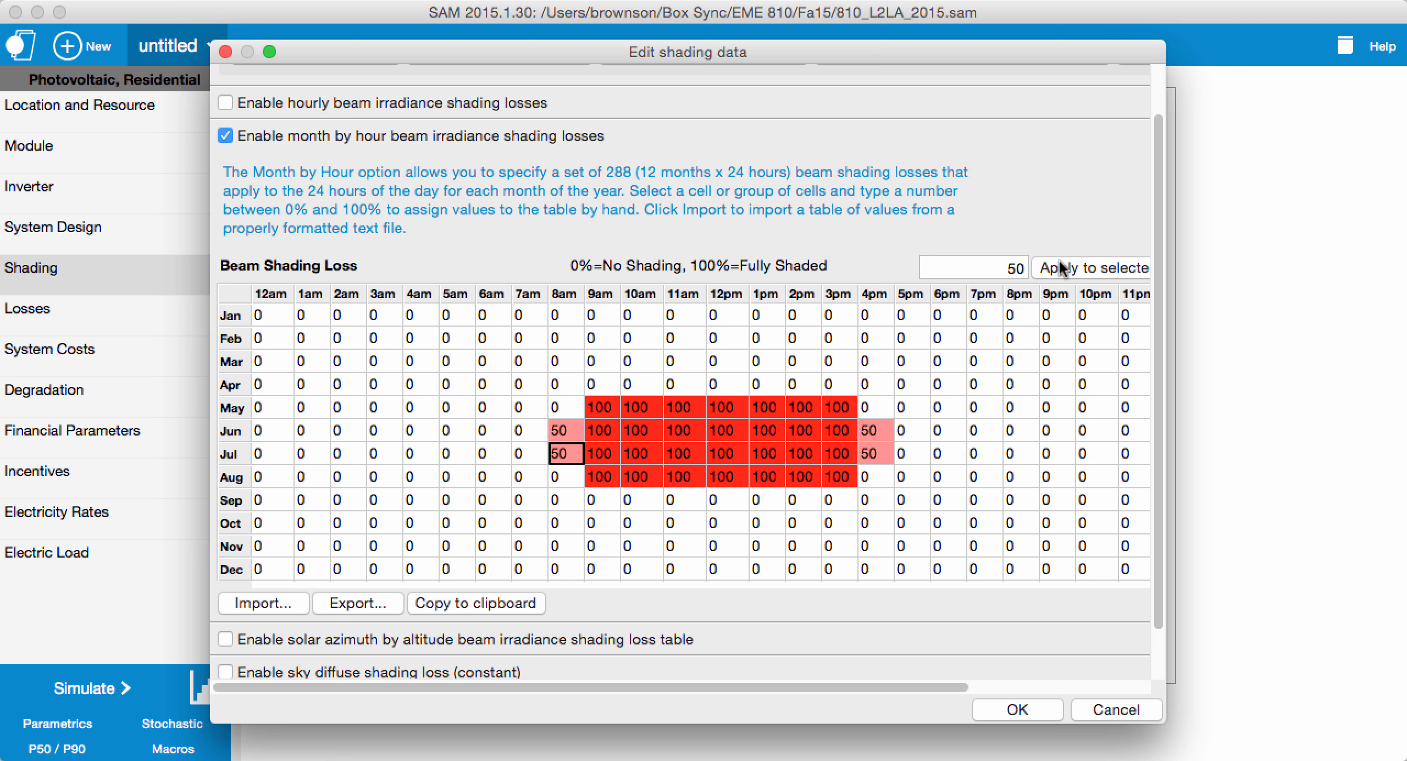
Step: Accept the edited shading data for Subarray 1 and run the simulation
click(950, 462)
click(1000, 706)
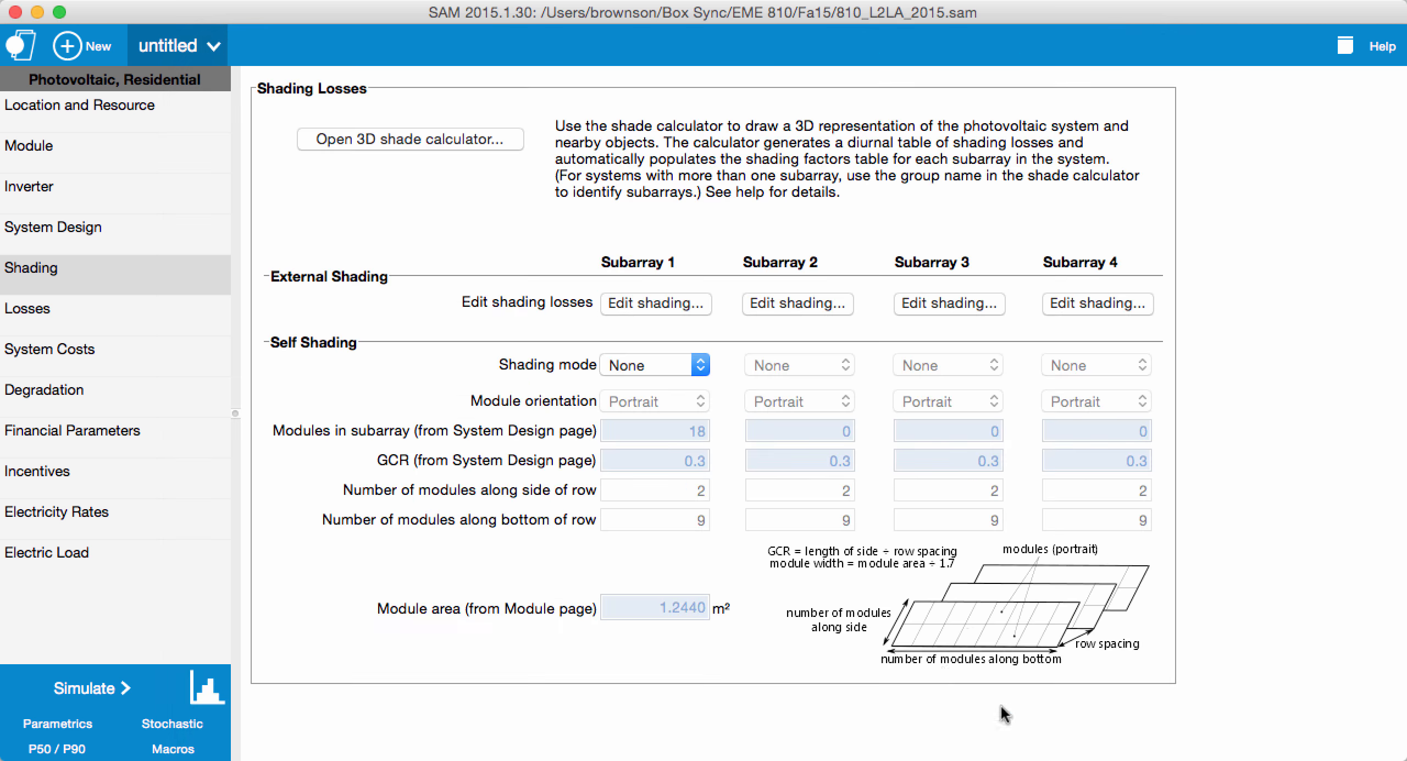
click(83, 698)
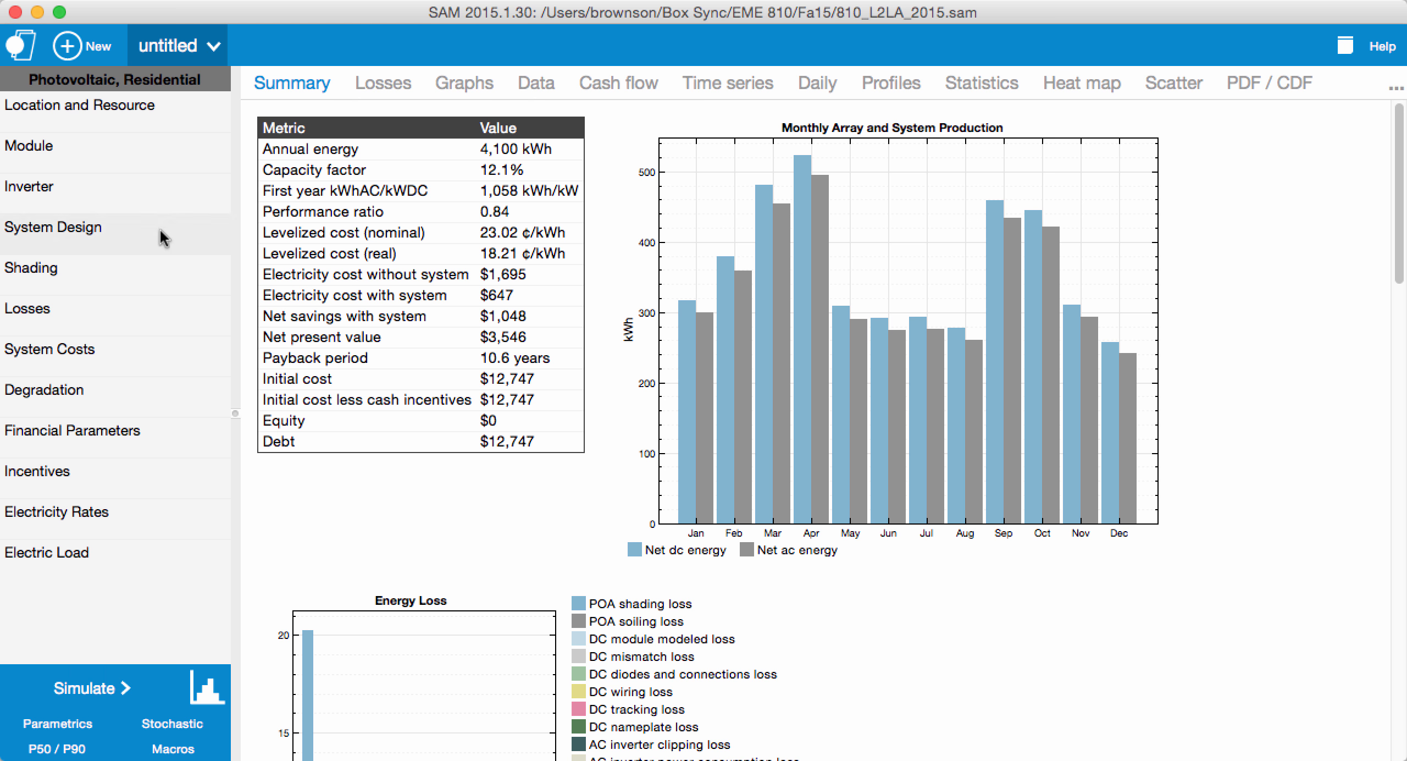
Step: Reset every month by hour beam shading loss of Subarray 1 to 0% and rerun the simulation
click(205, 269)
click(636, 306)
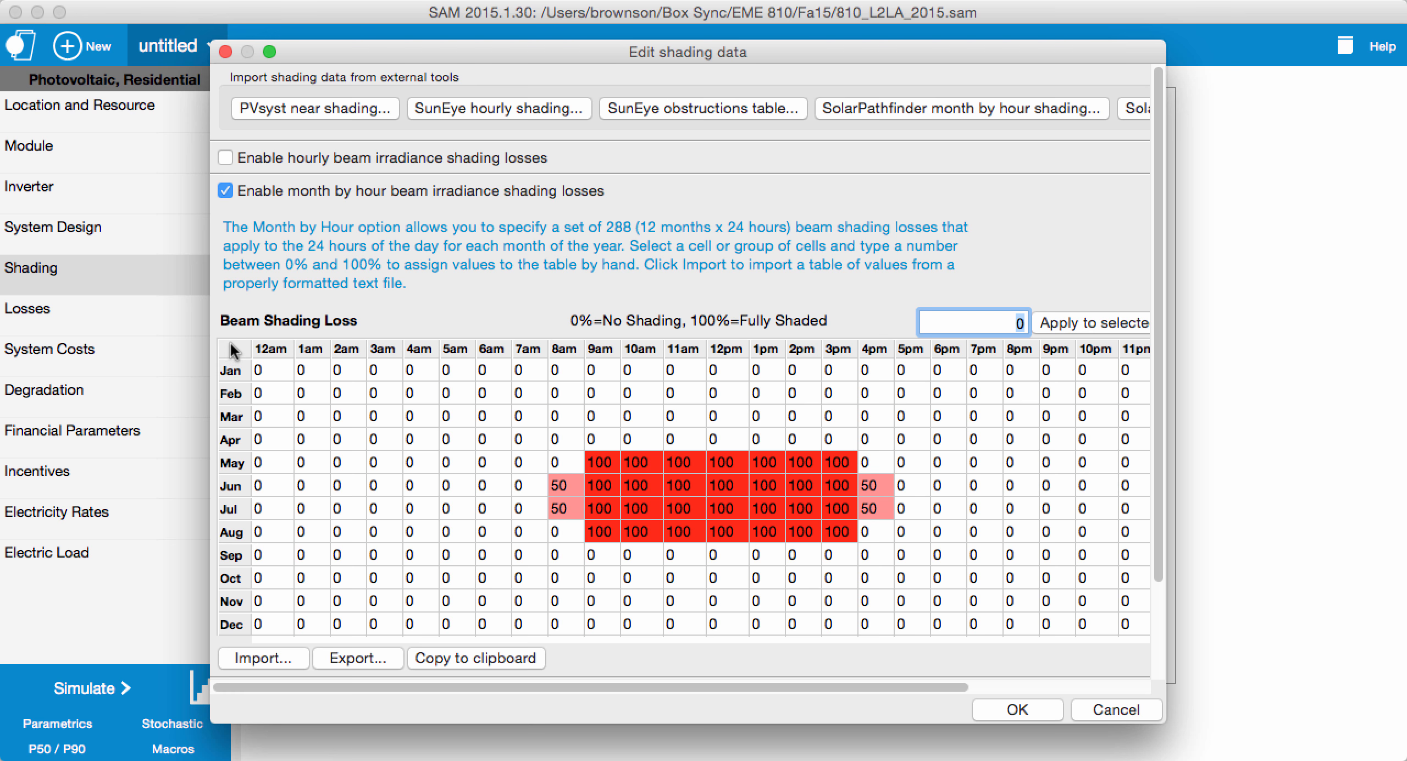
click(230, 349)
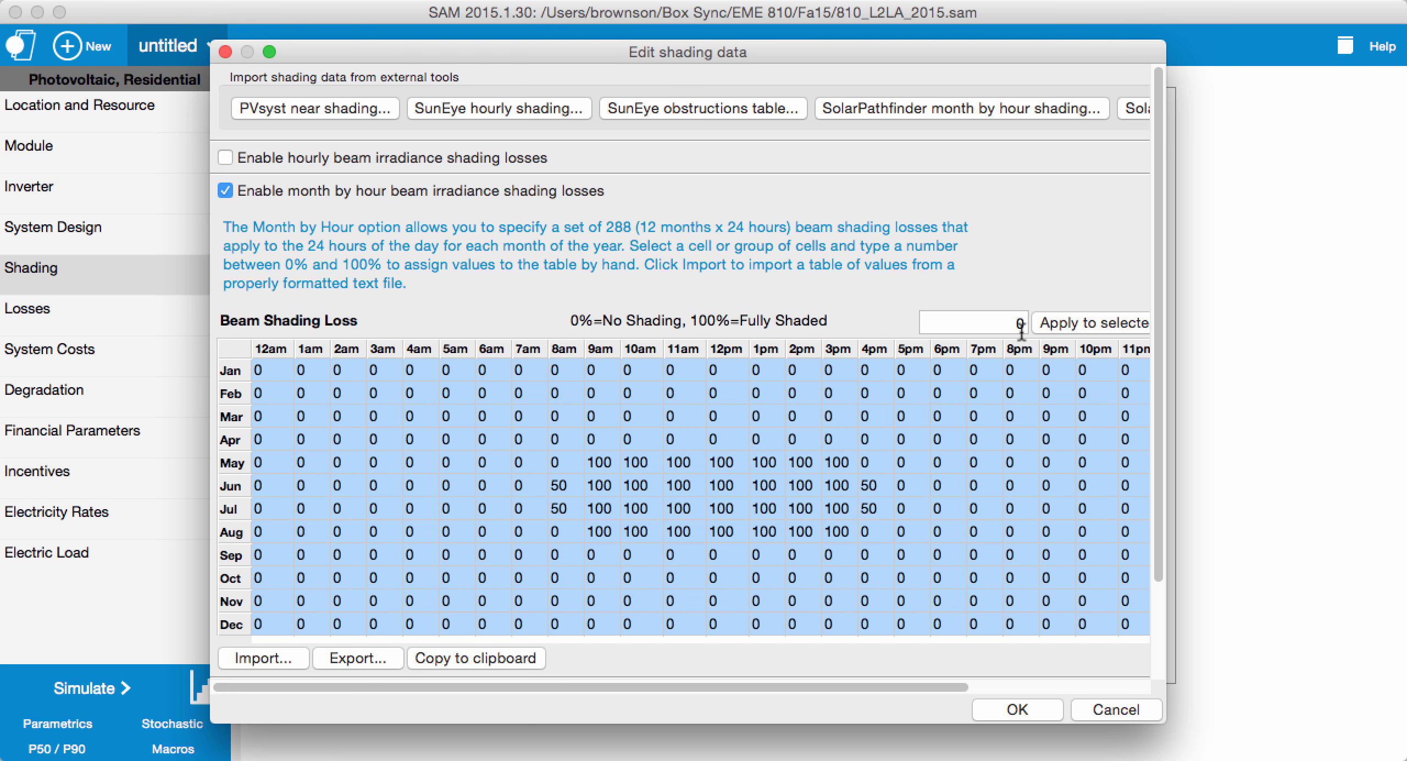
click(1057, 322)
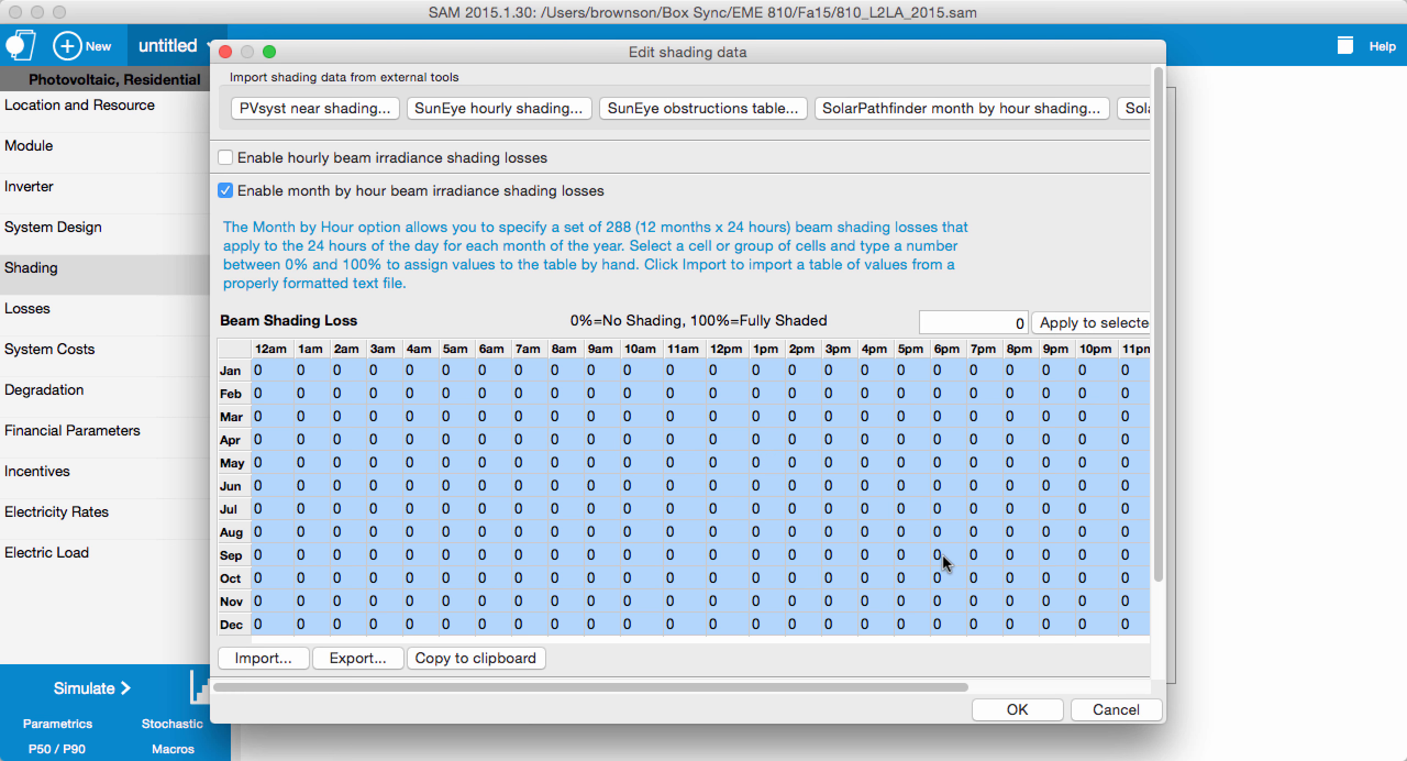
click(345, 407)
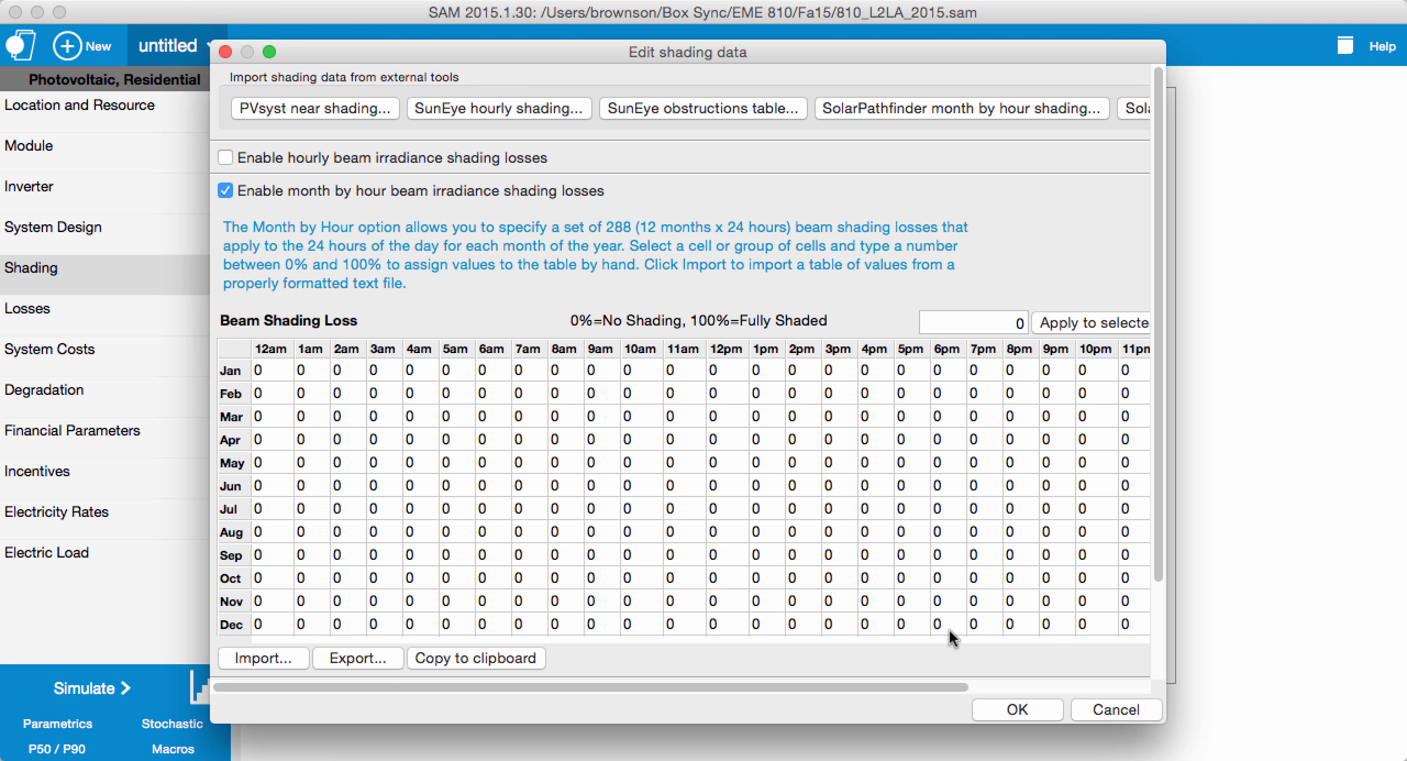
click(1019, 707)
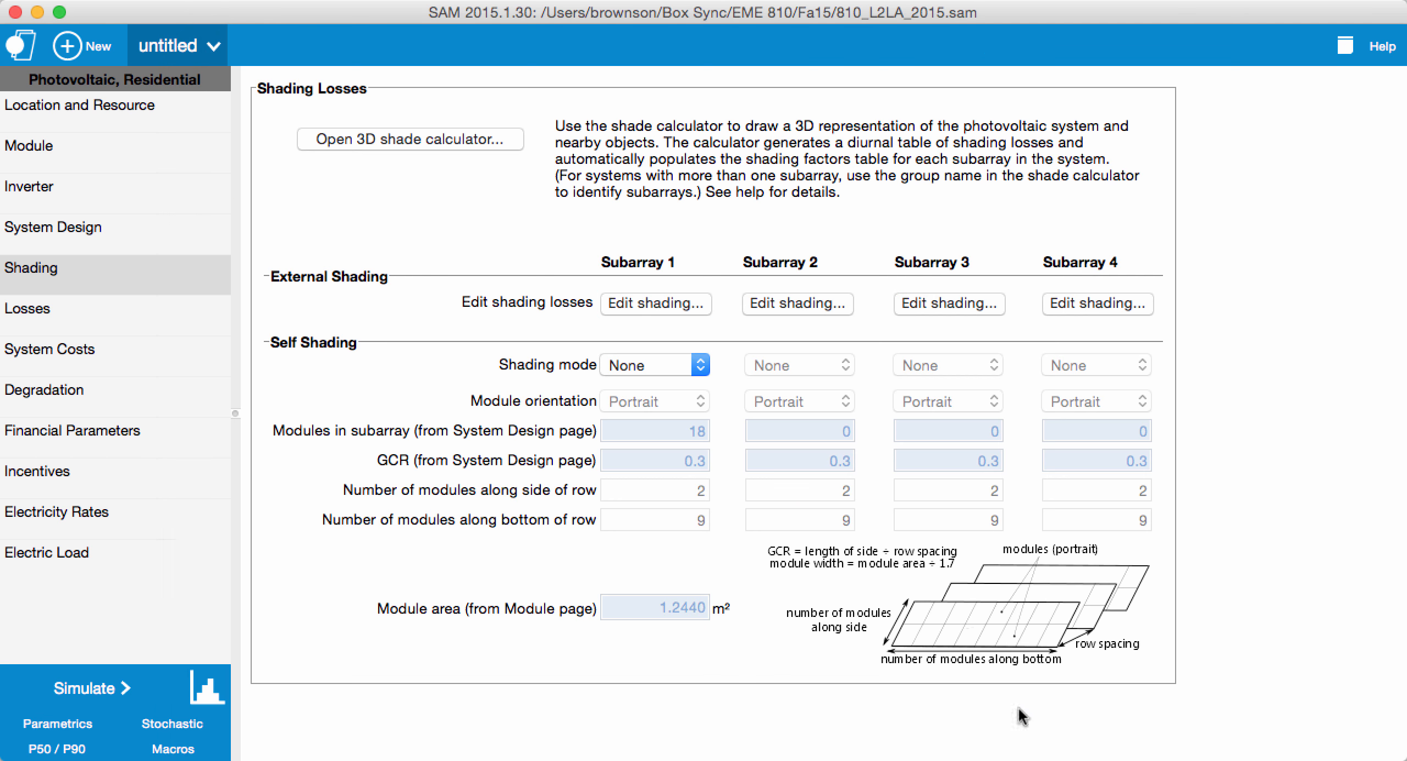
click(103, 687)
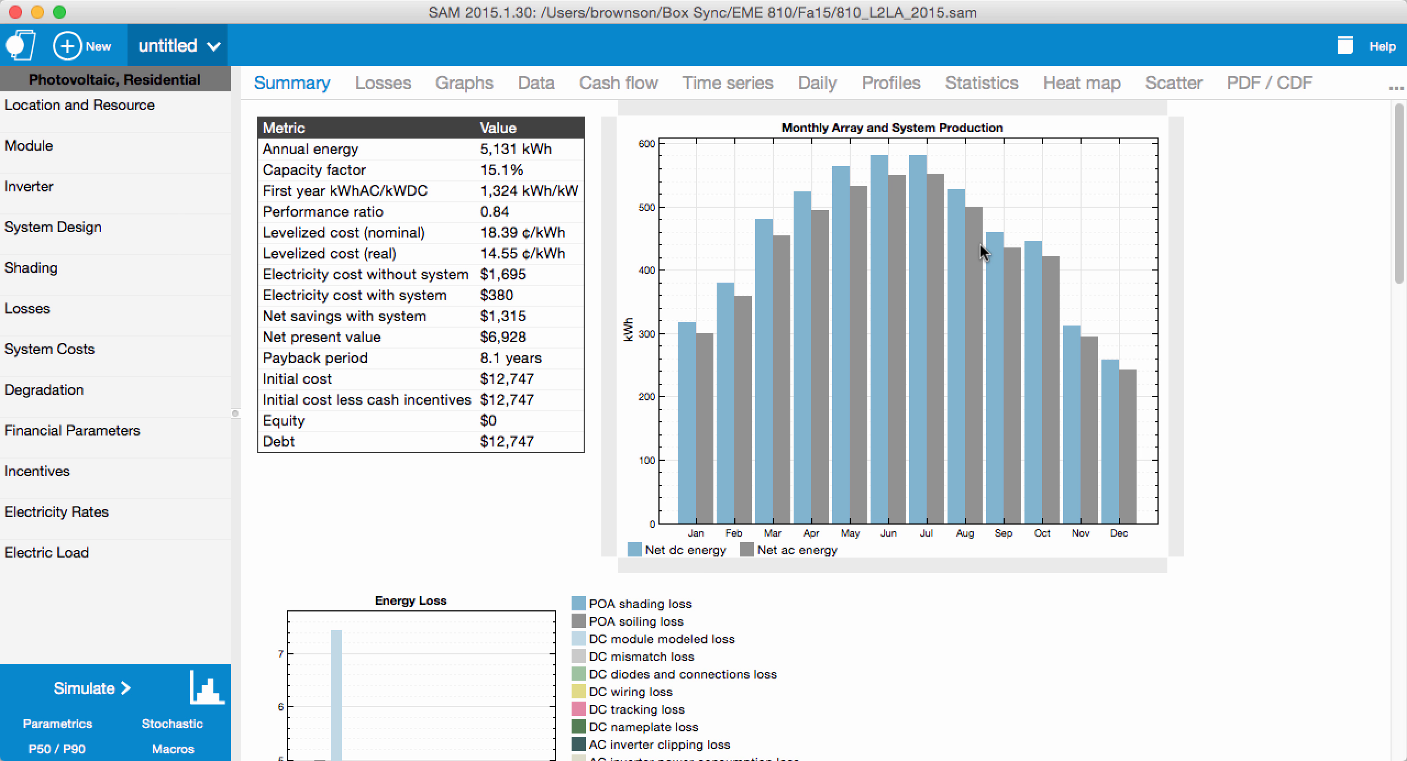
Step: Tabulate the monthly data for Monthly energy and Net ac energy, and check POA beam radiation after shading and soiling
click(536, 83)
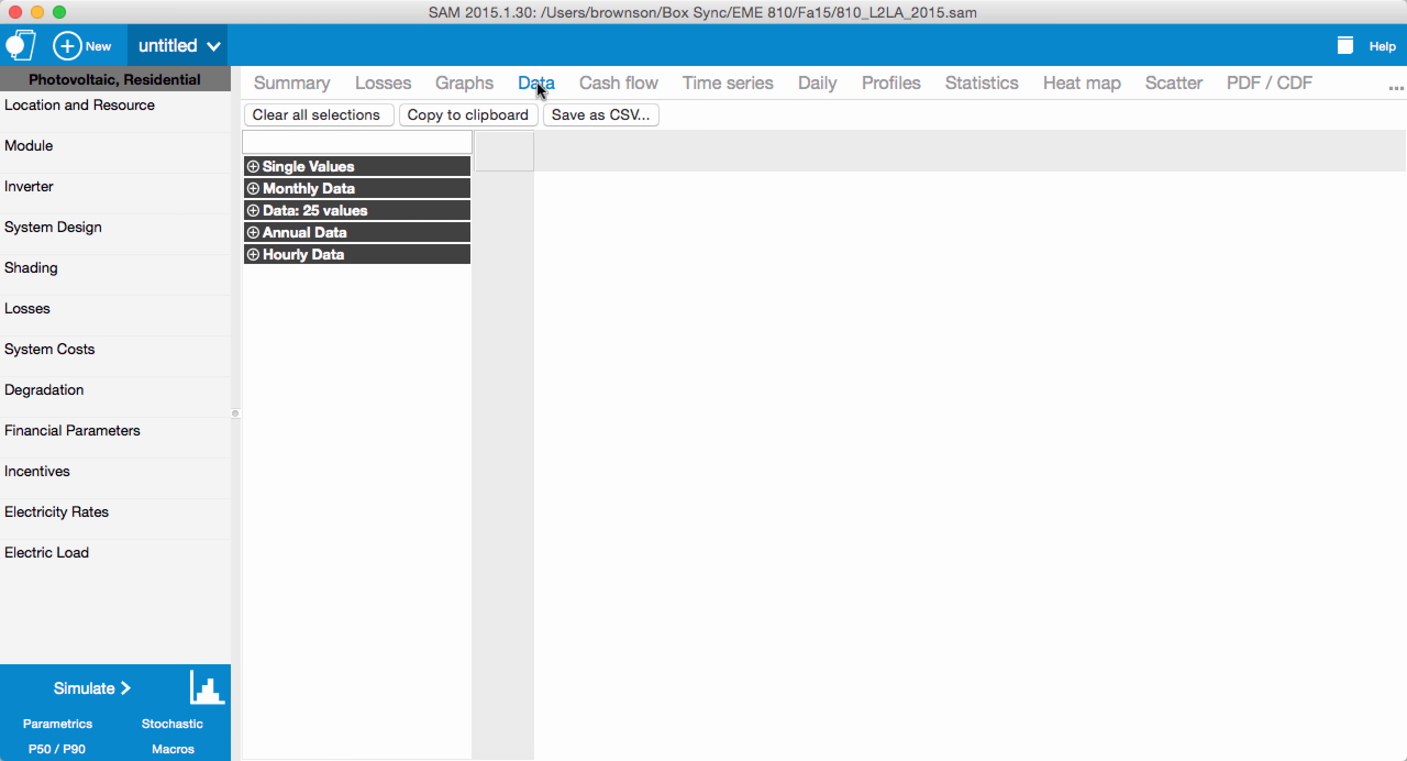
click(254, 189)
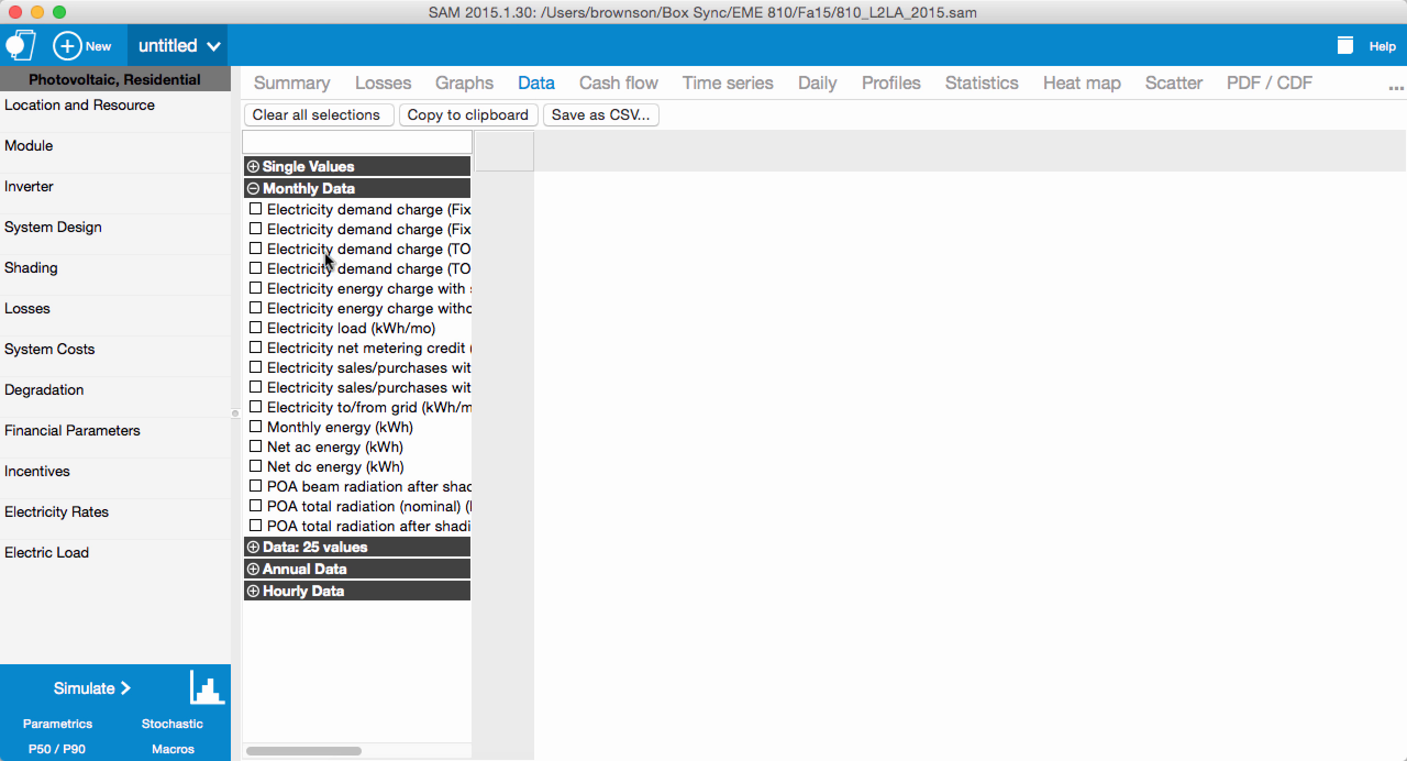
click(258, 426)
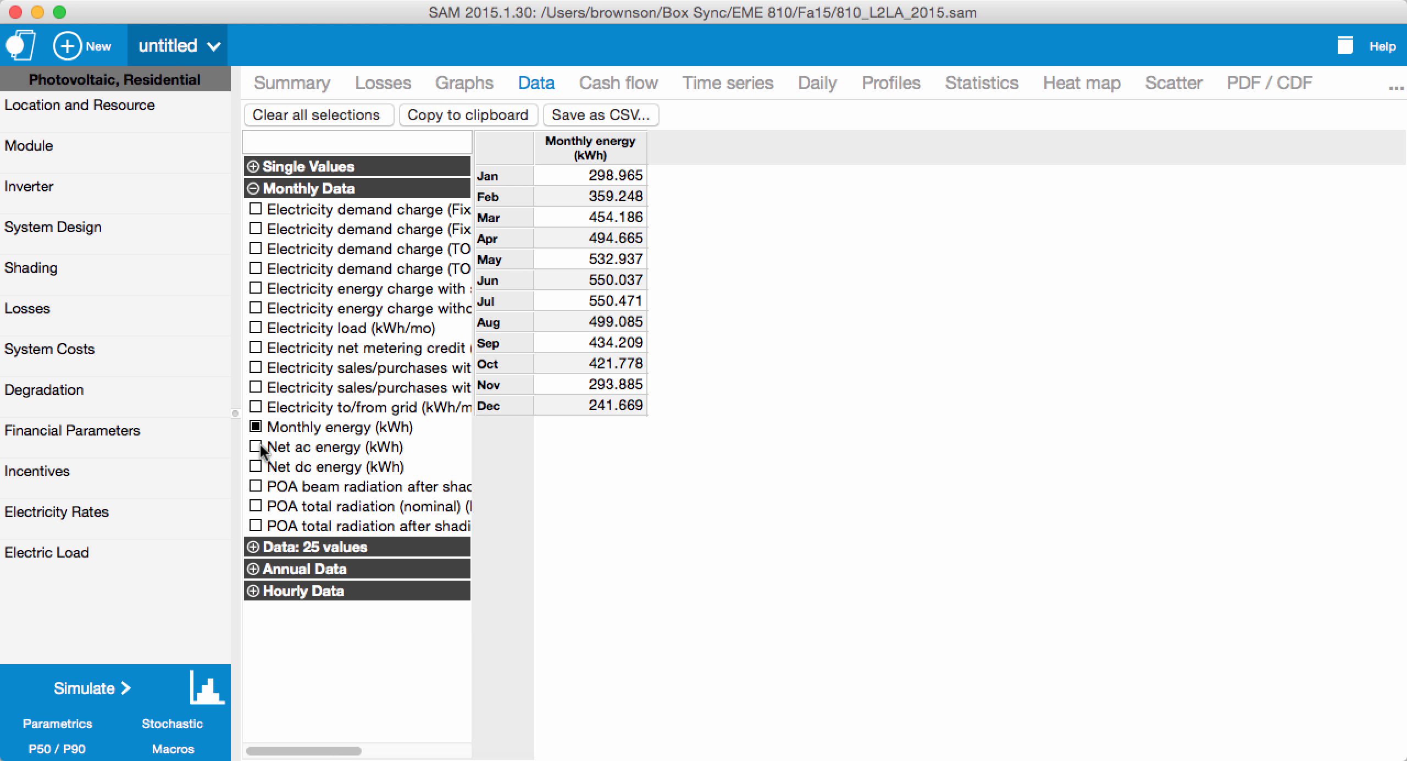
click(260, 448)
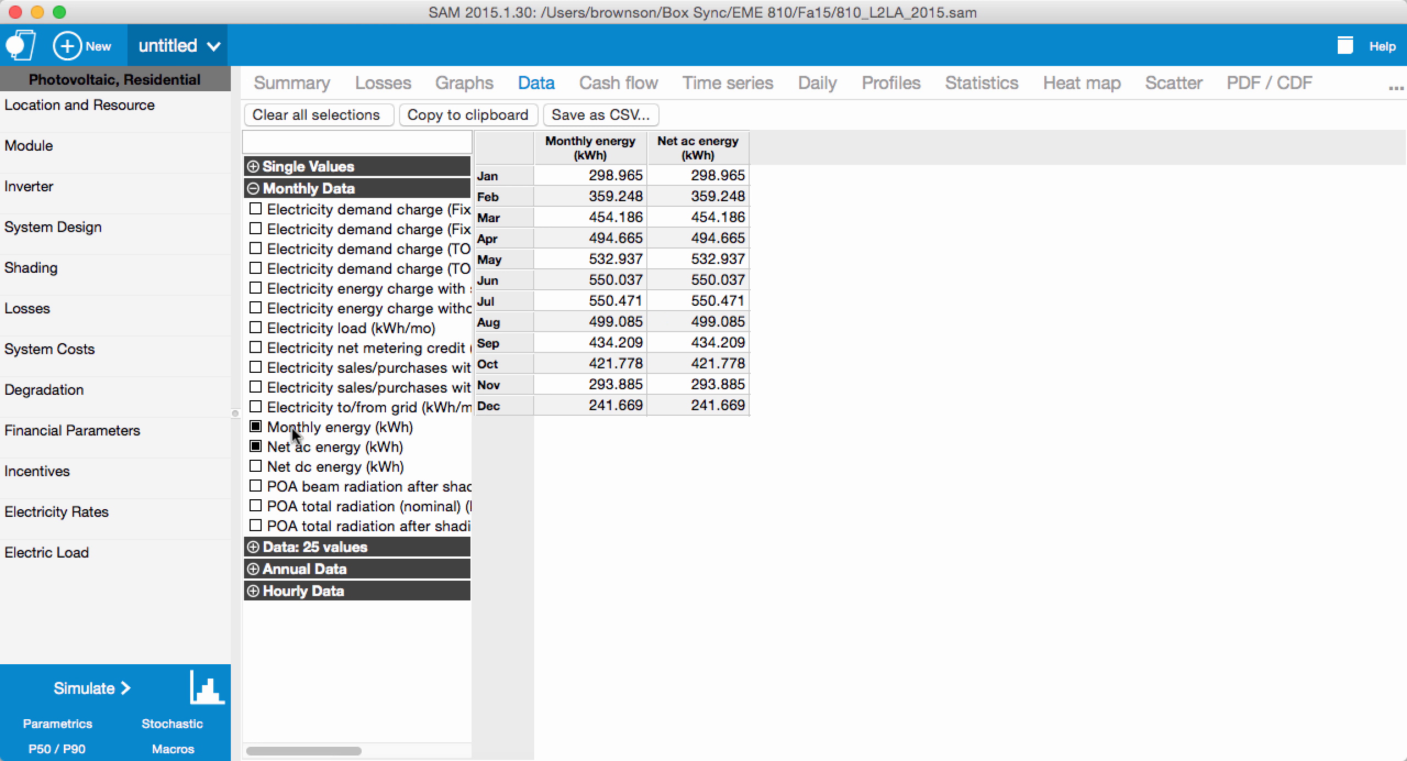
click(255, 486)
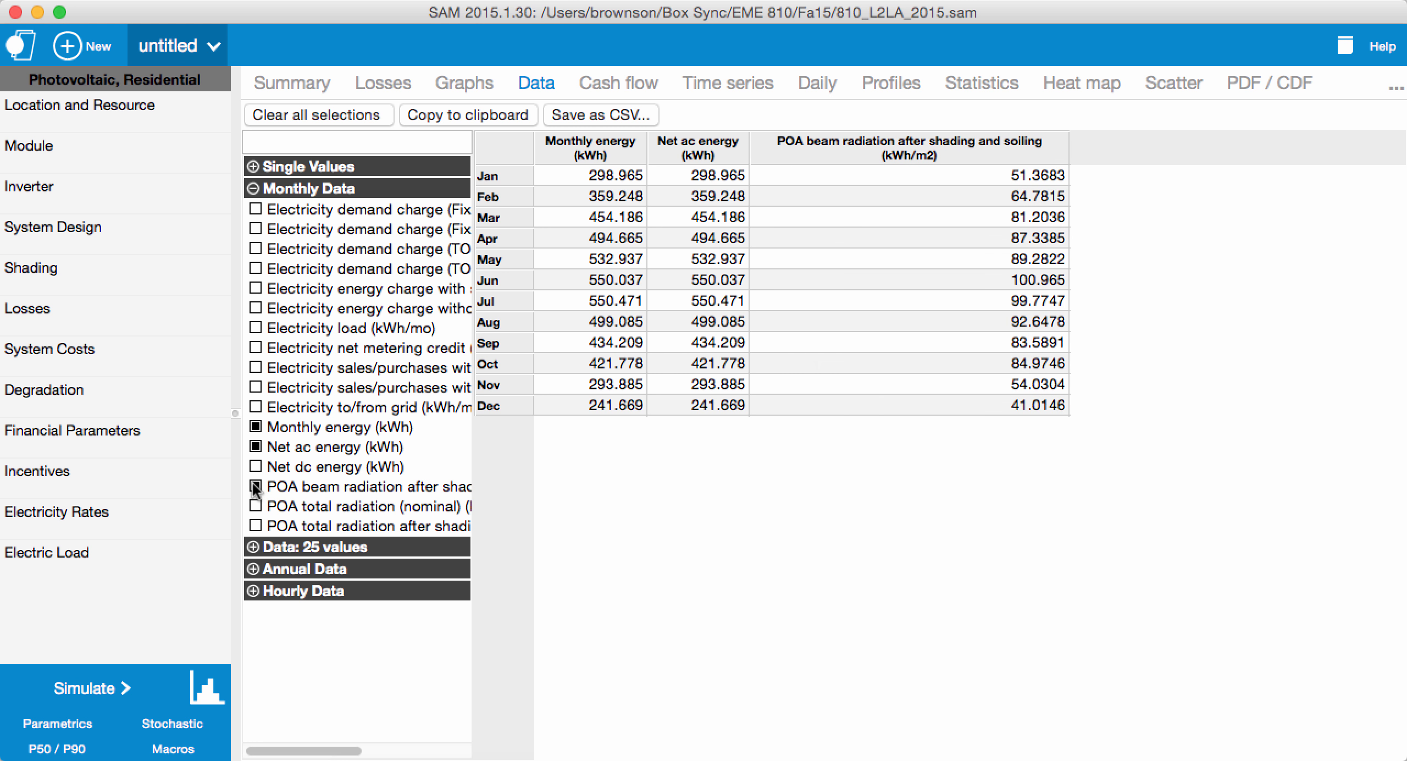
click(254, 486)
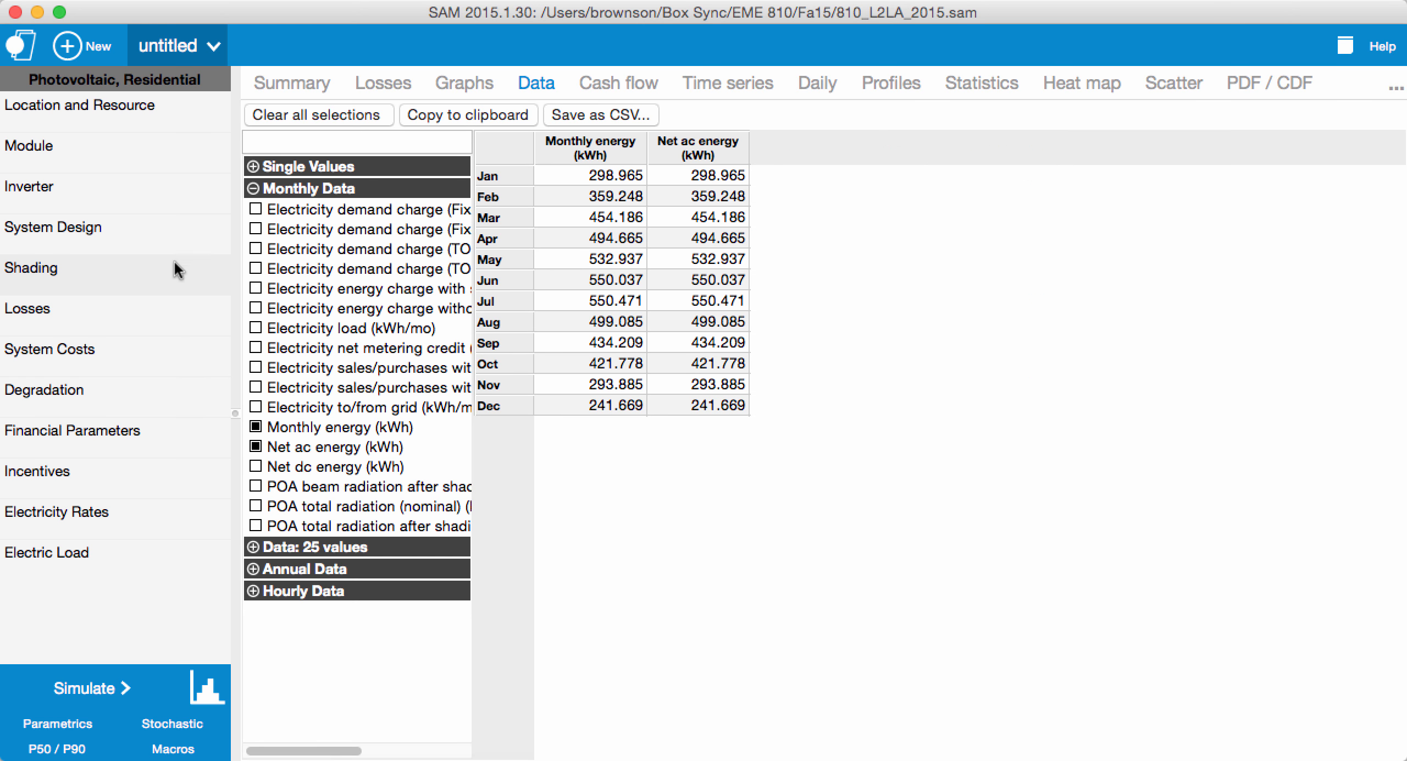
Step: Set Subarray 1's beam shading loss to 100% from 9am to 3pm in May through July and rerun the simulation
click(154, 267)
click(658, 307)
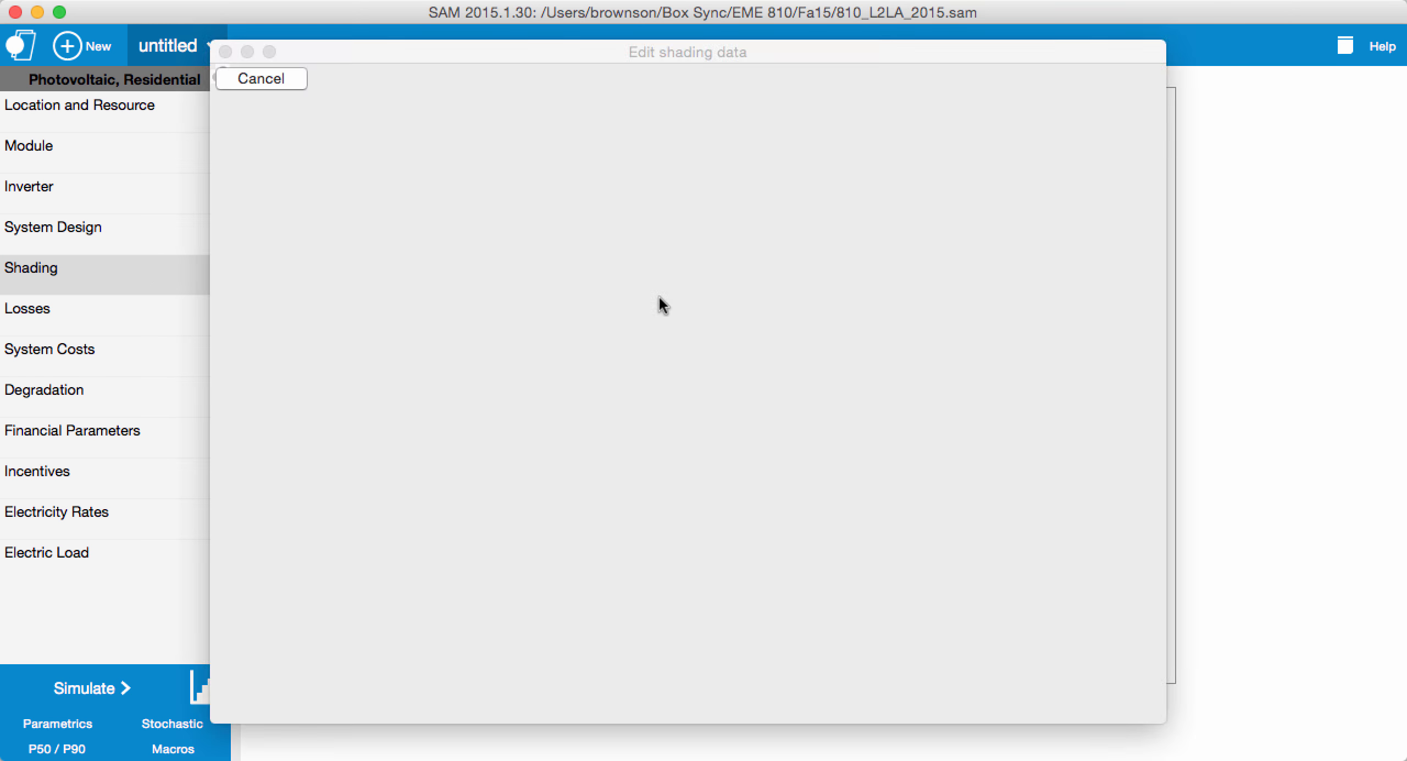
mouse_move(608, 461)
mouse_down()
mouse_move(841, 465)
mouse_move(837, 516)
mouse_up()
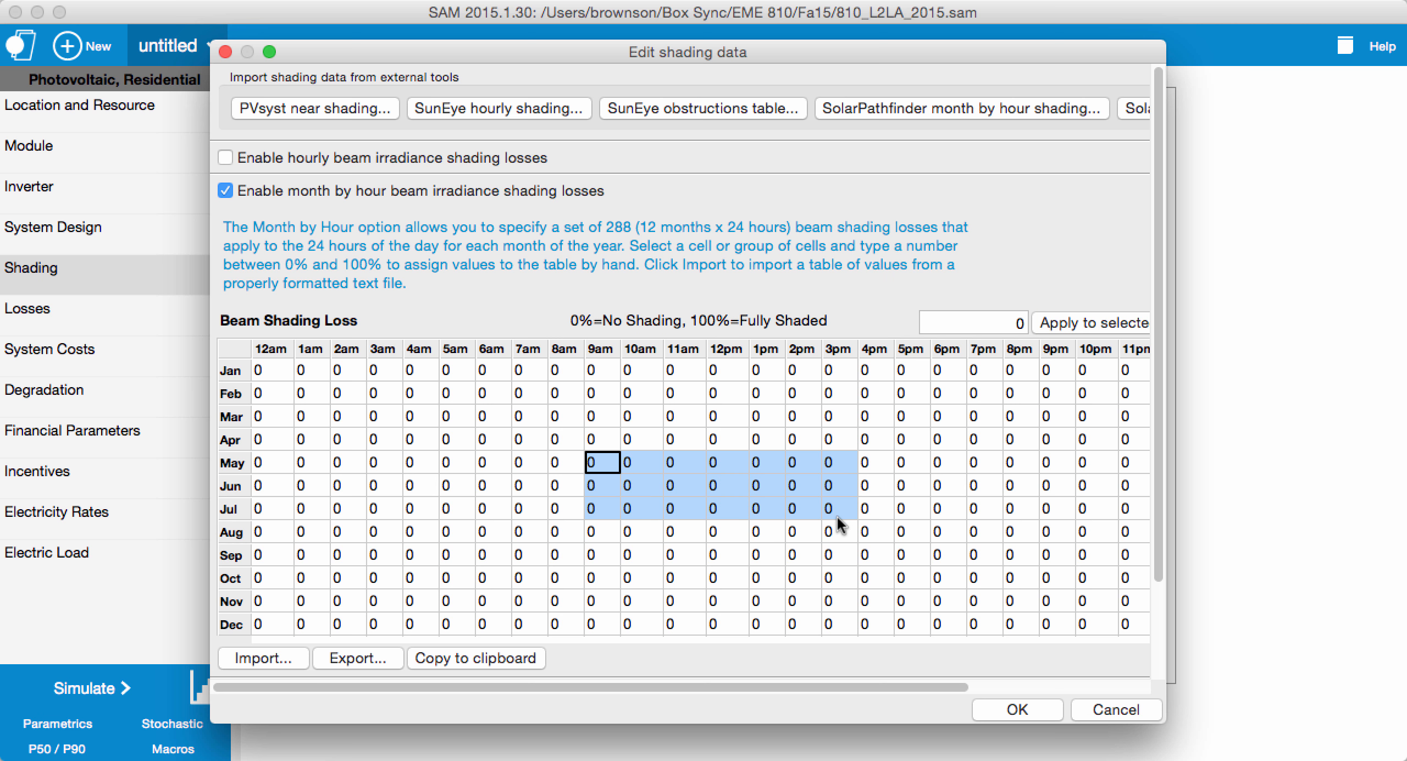
click(1016, 323)
text(100)
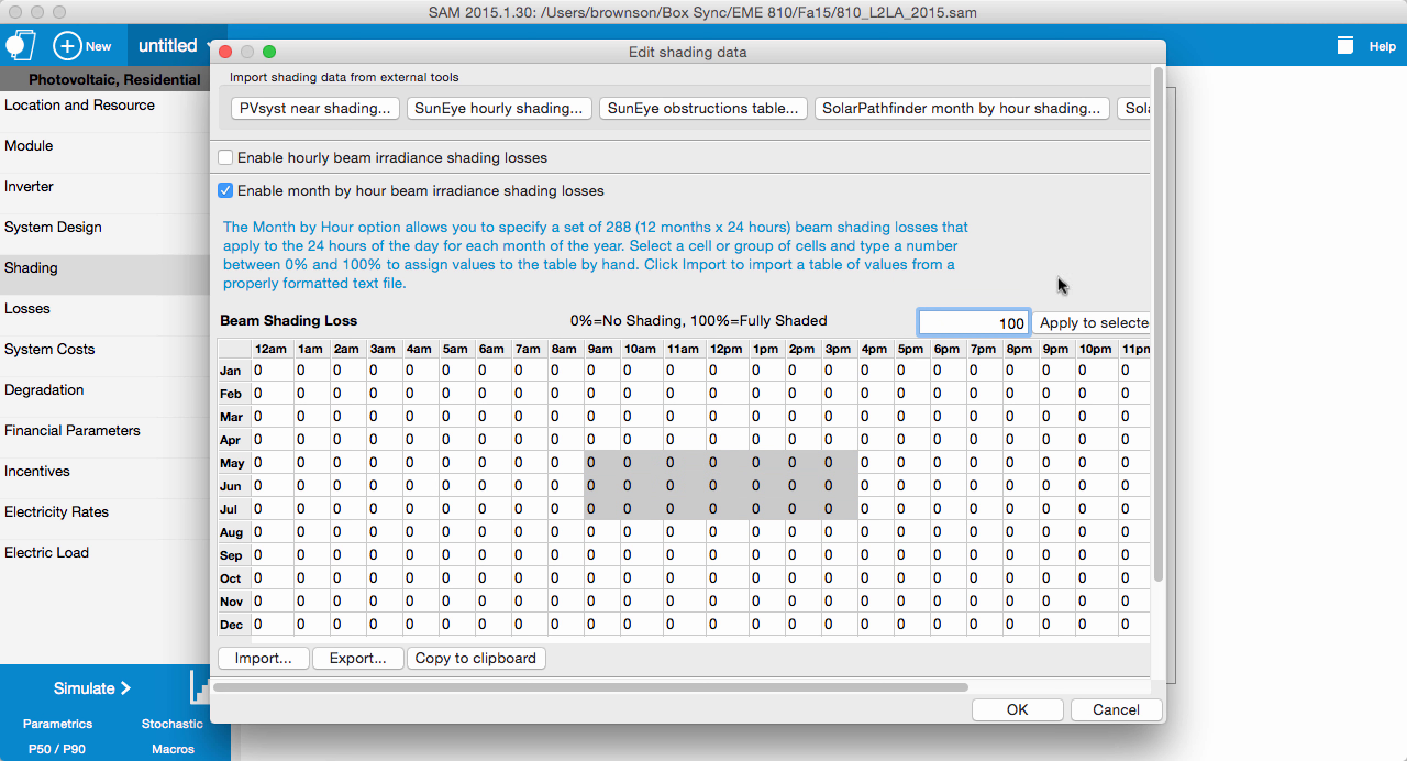
click(1102, 321)
click(1010, 709)
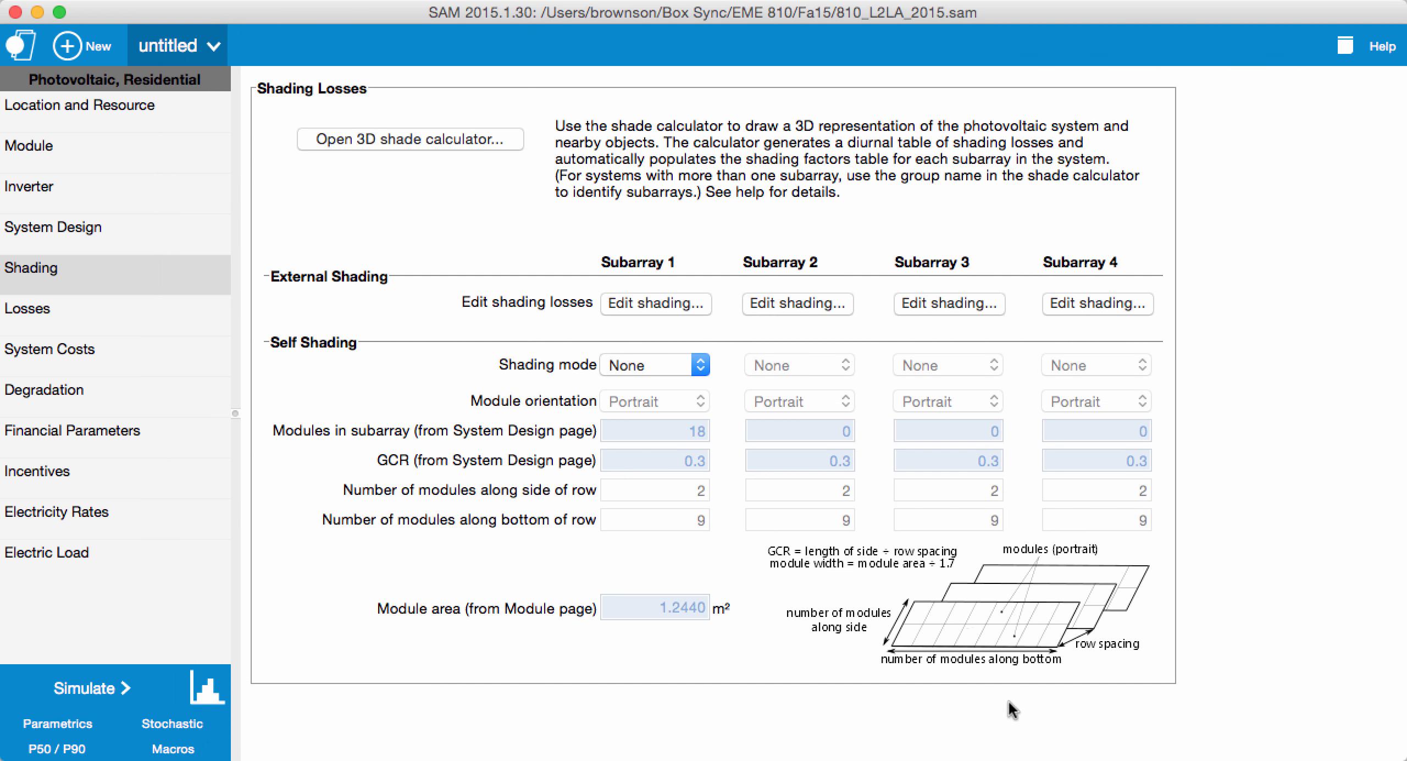
click(84, 699)
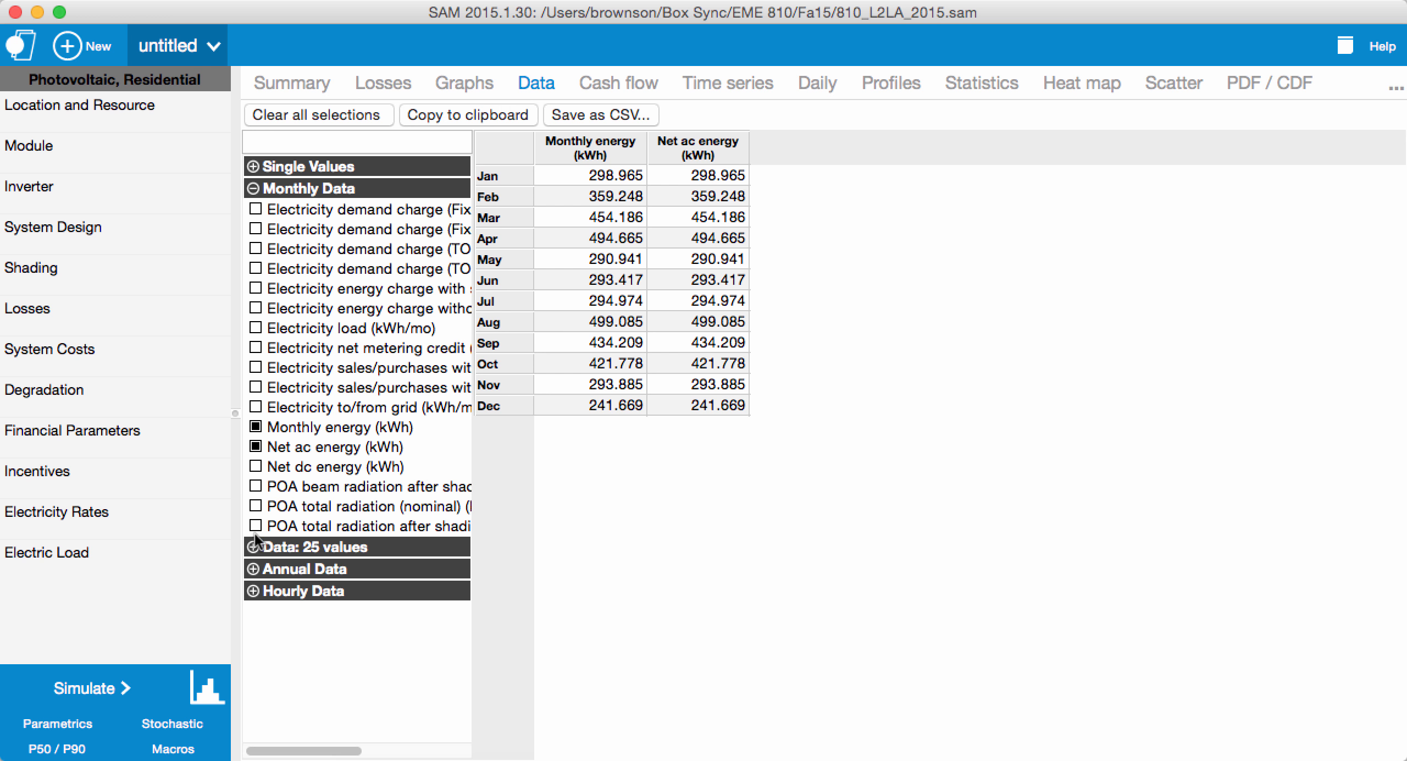
Step: Examine the monthly POA beam radiation after shading and soiling beside the energy values, and clear all data selections
click(256, 487)
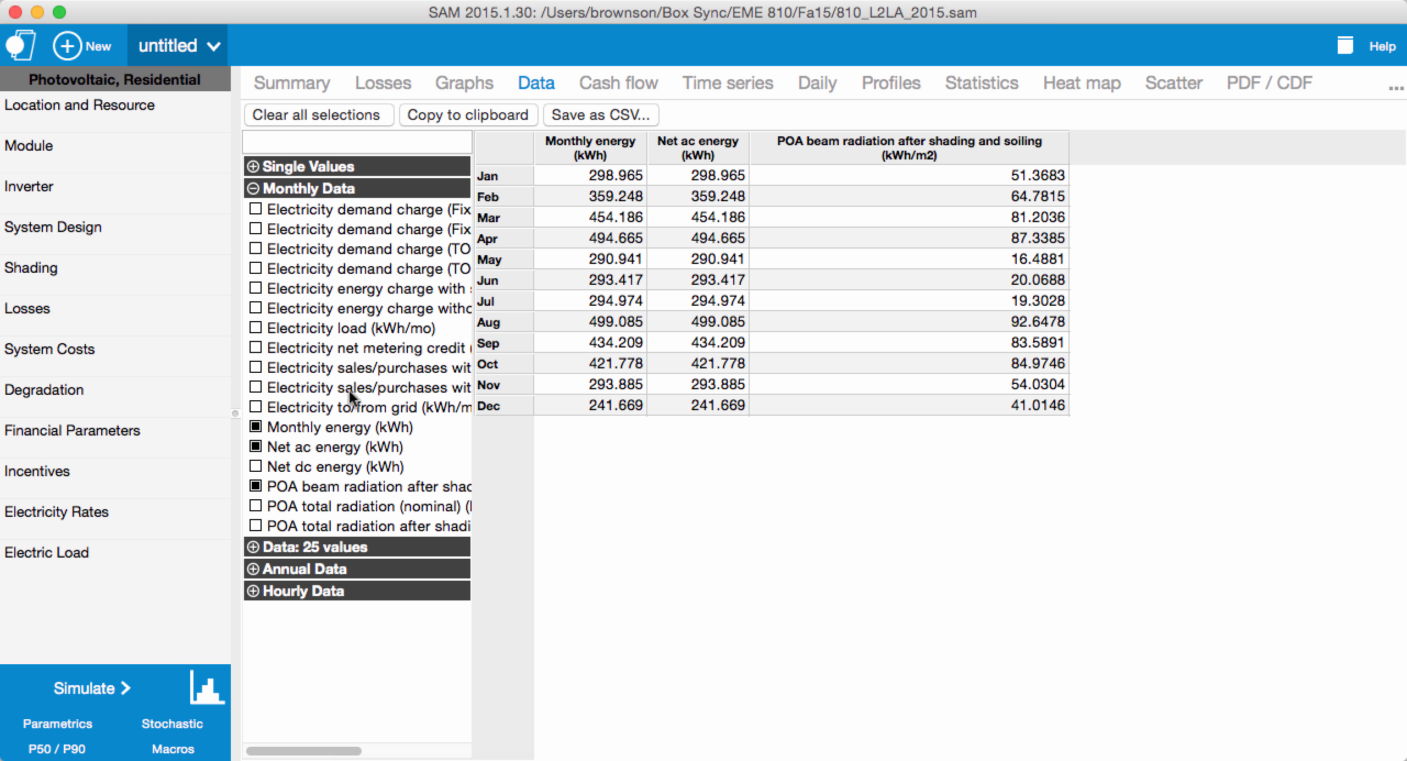
click(501, 135)
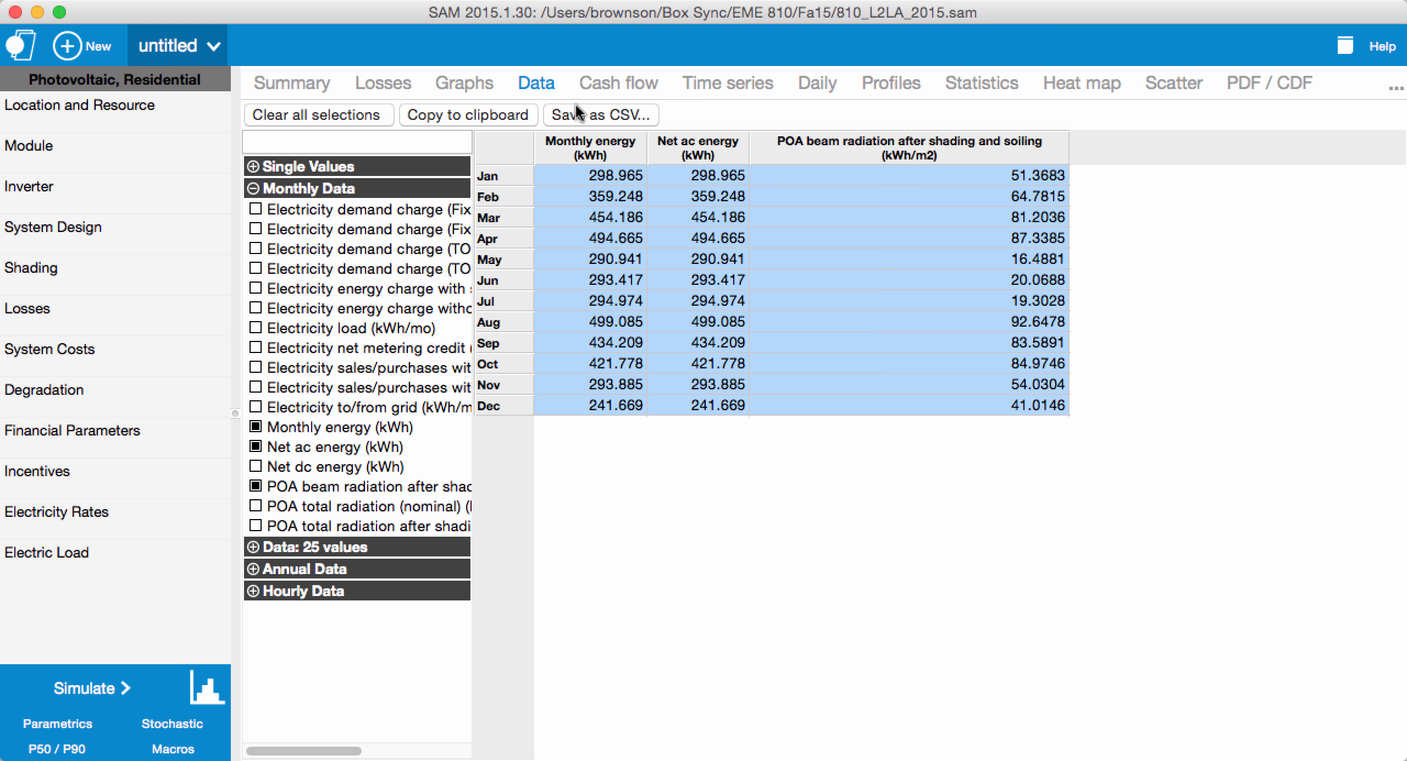
click(378, 116)
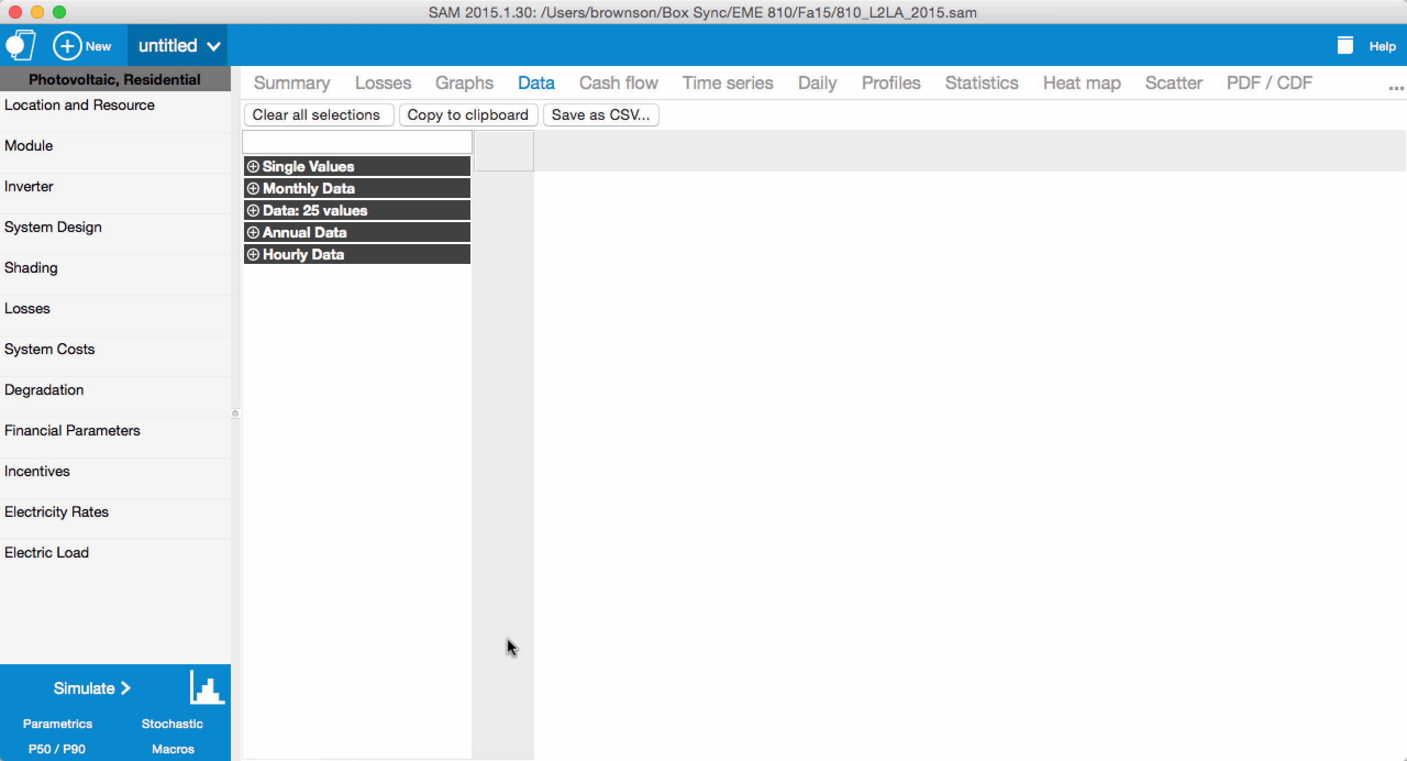